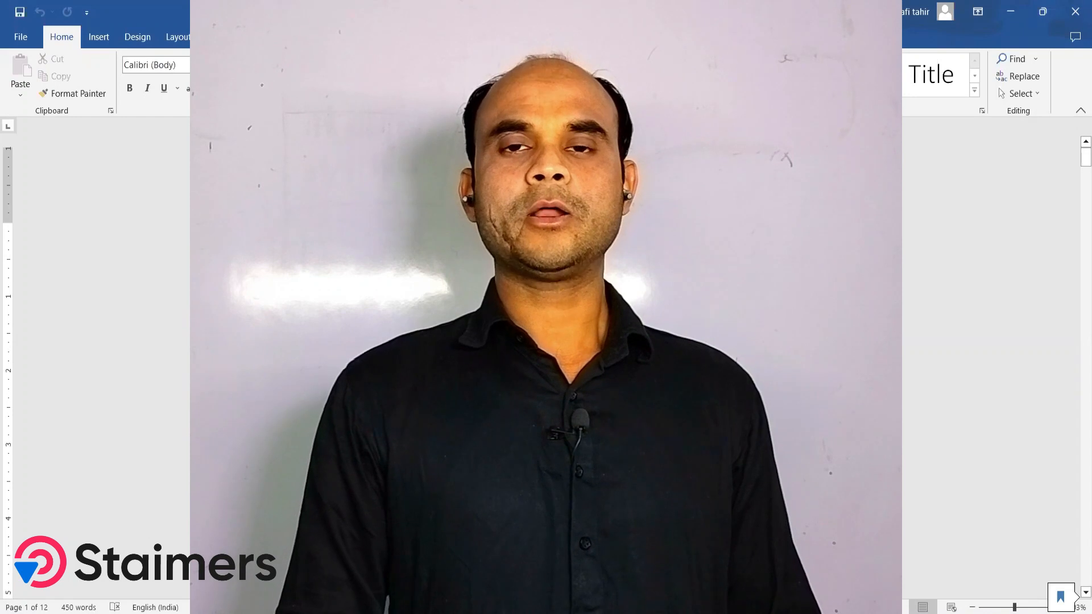
Step: Insert a Clustered Column chart on the blank page at the end of the document
click(98, 37)
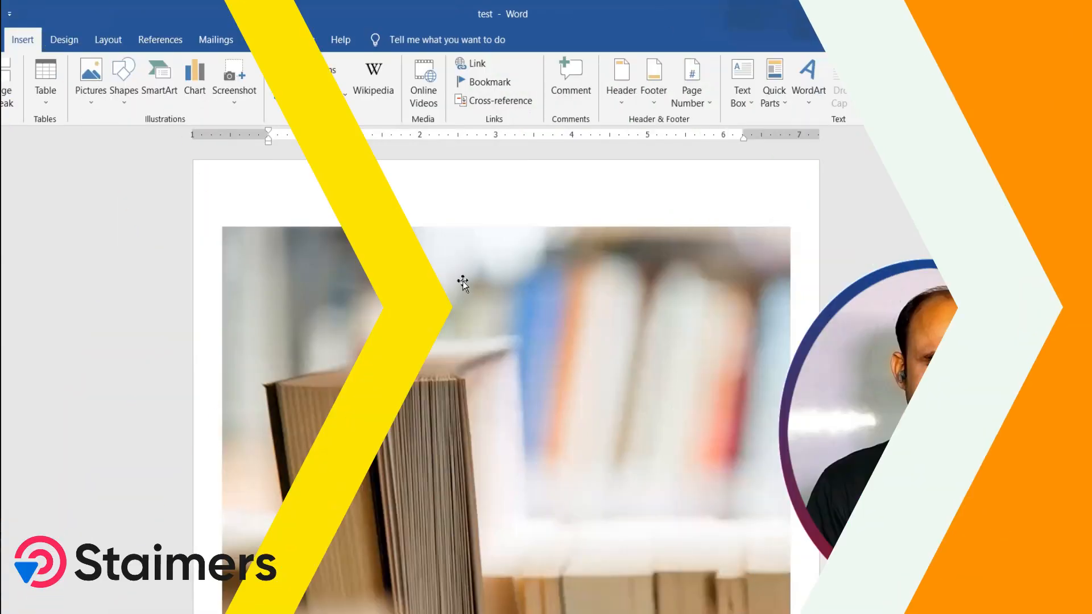
scroll(462, 280, down, 3)
scroll(463, 281, down, 3)
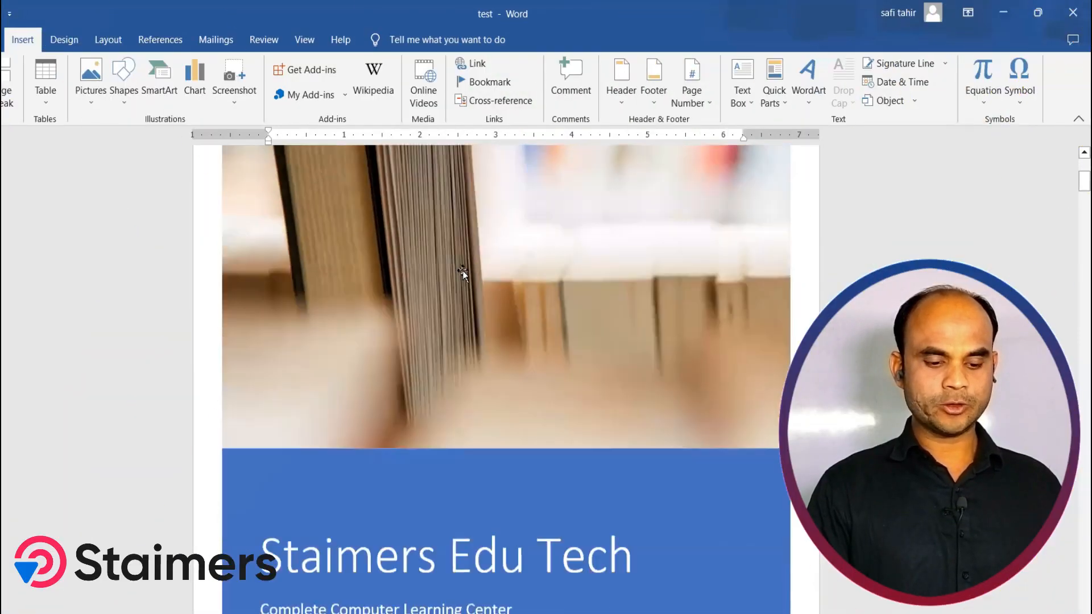
scroll(471, 353, down, 3)
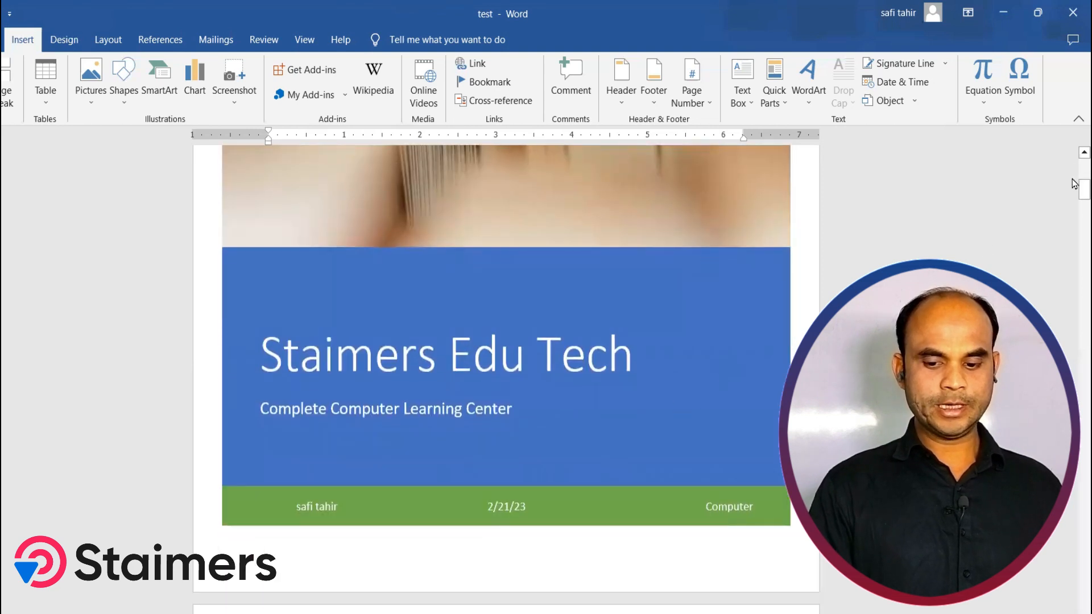
drag(1084, 188, 1084, 409)
drag(1066, 453, 1072, 564)
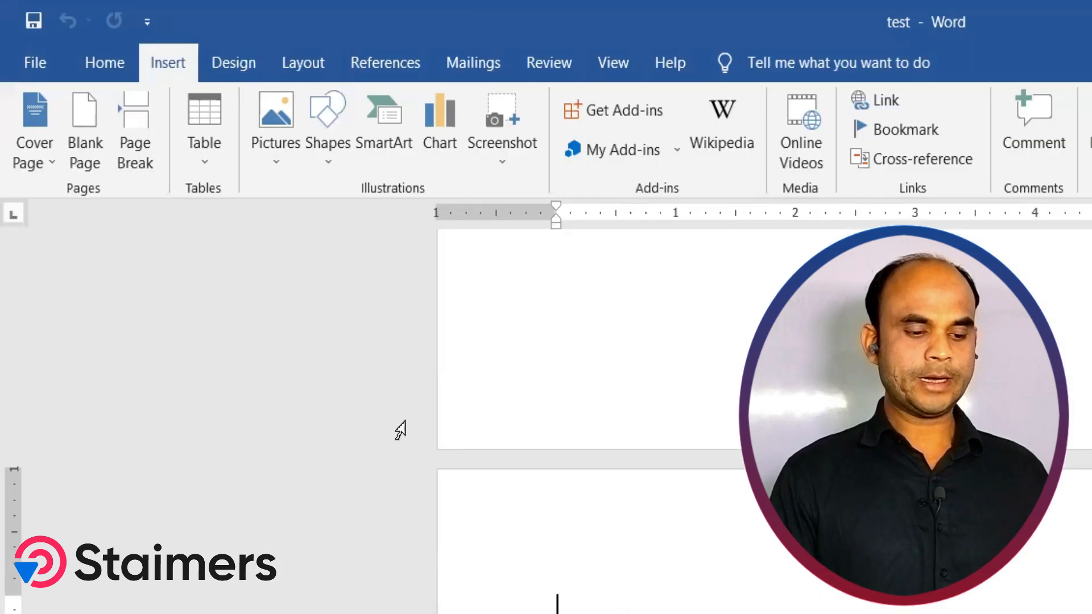
click(444, 142)
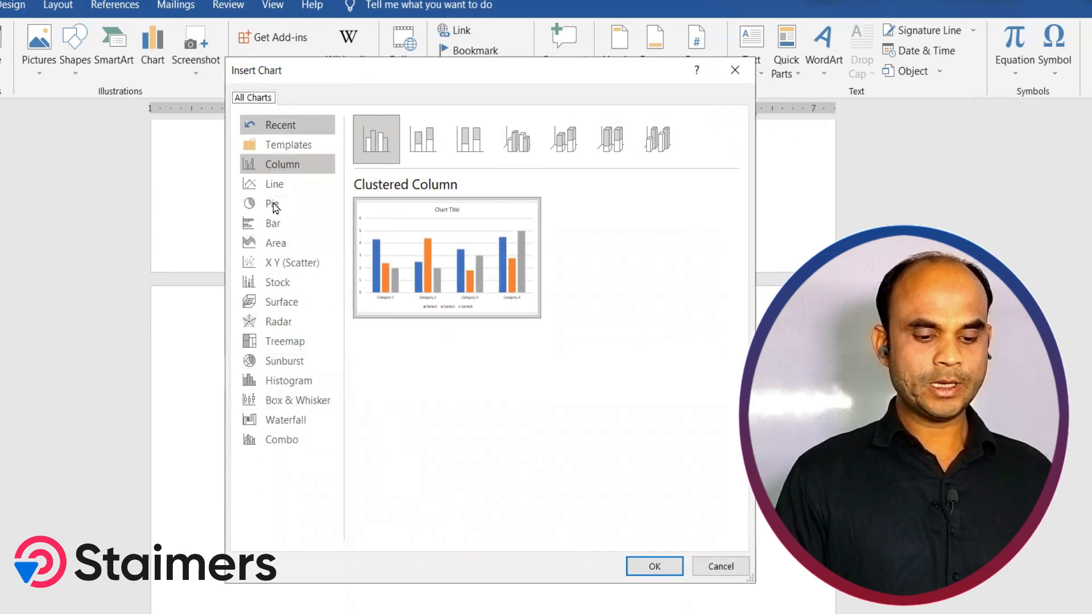
click(292, 164)
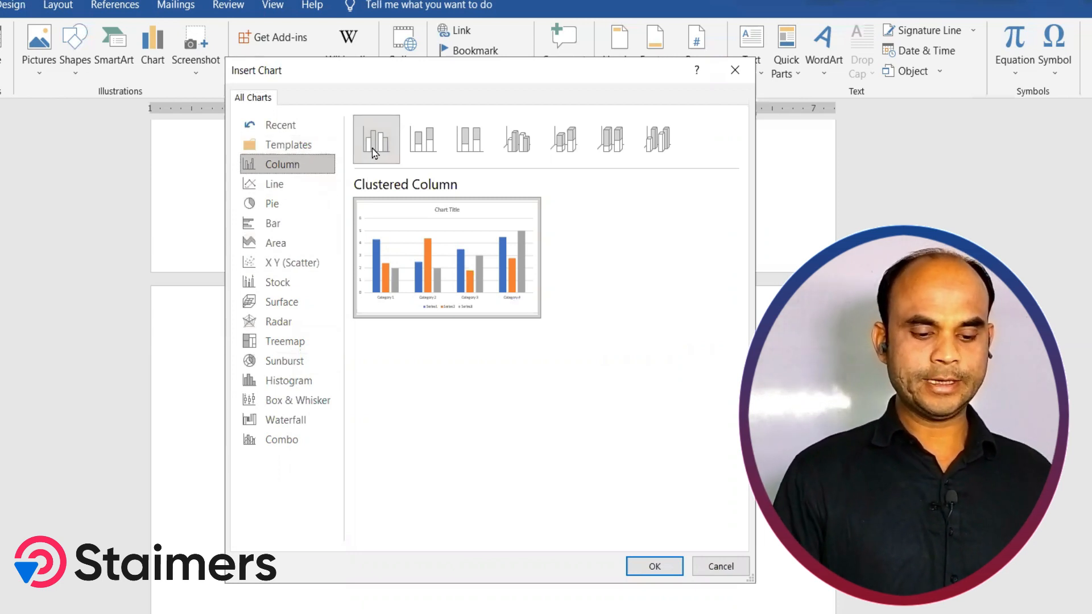
click(426, 145)
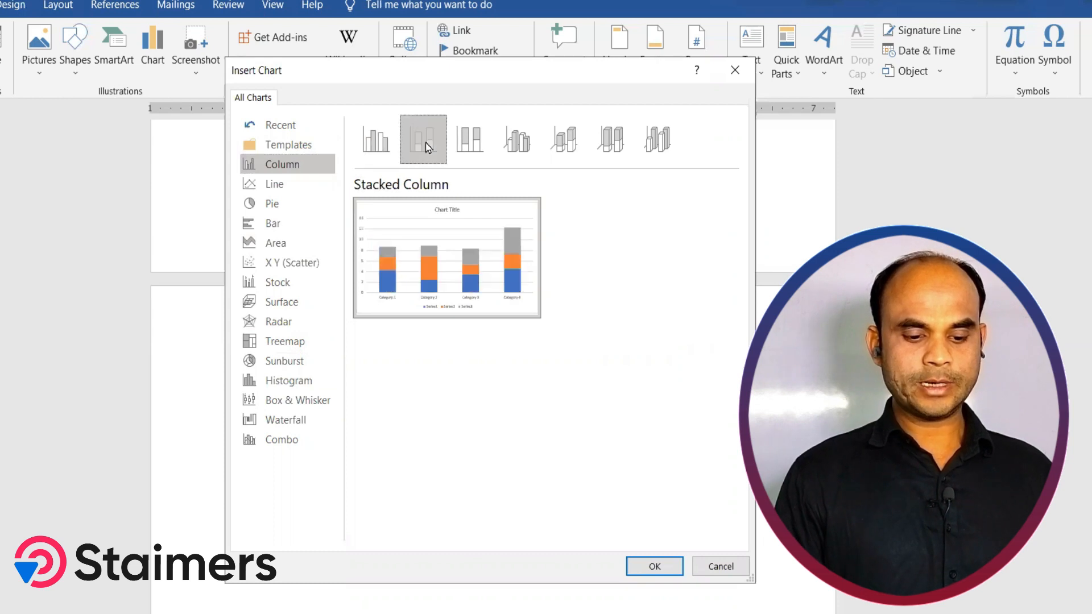
click(474, 147)
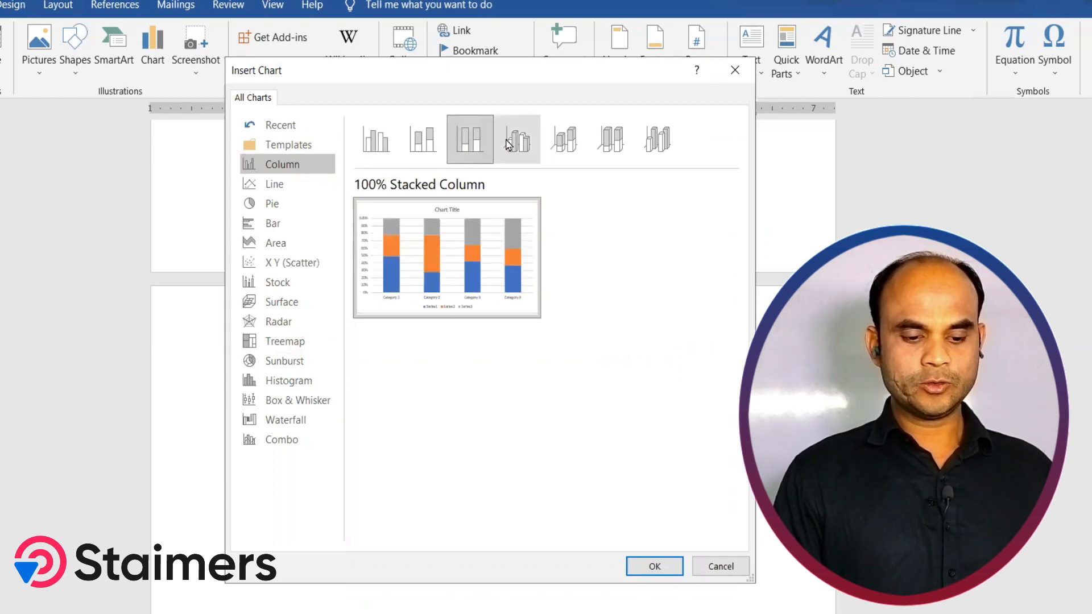
click(386, 153)
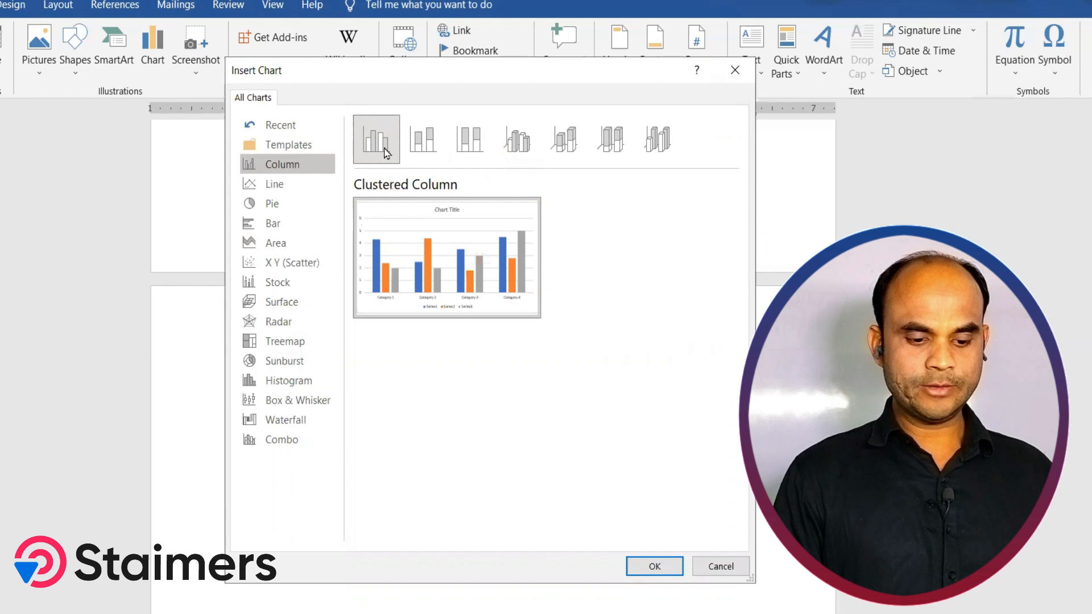
mouse_move(469, 215)
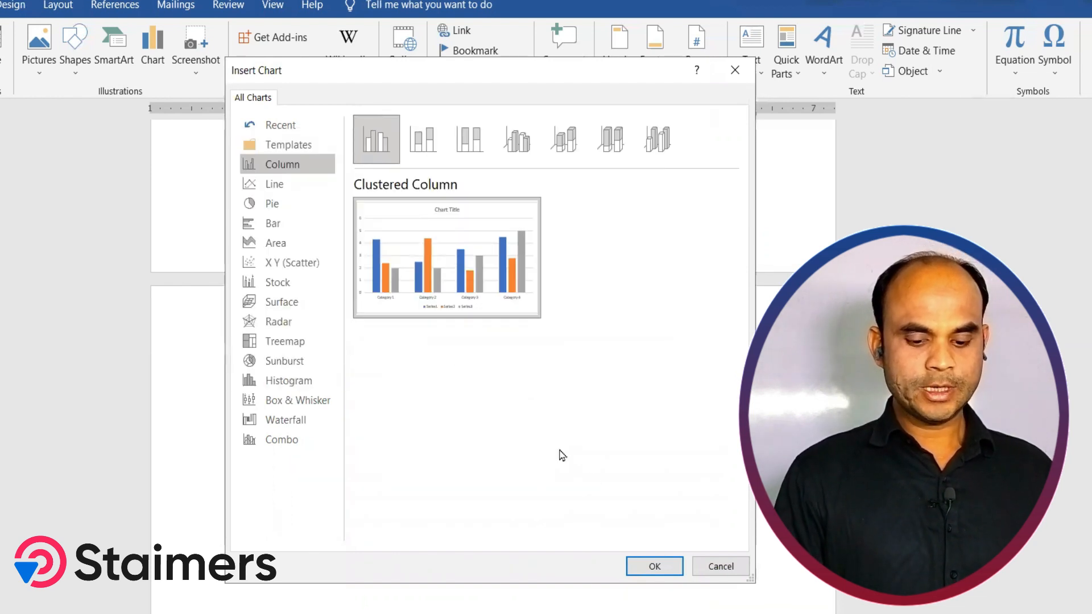
click(647, 568)
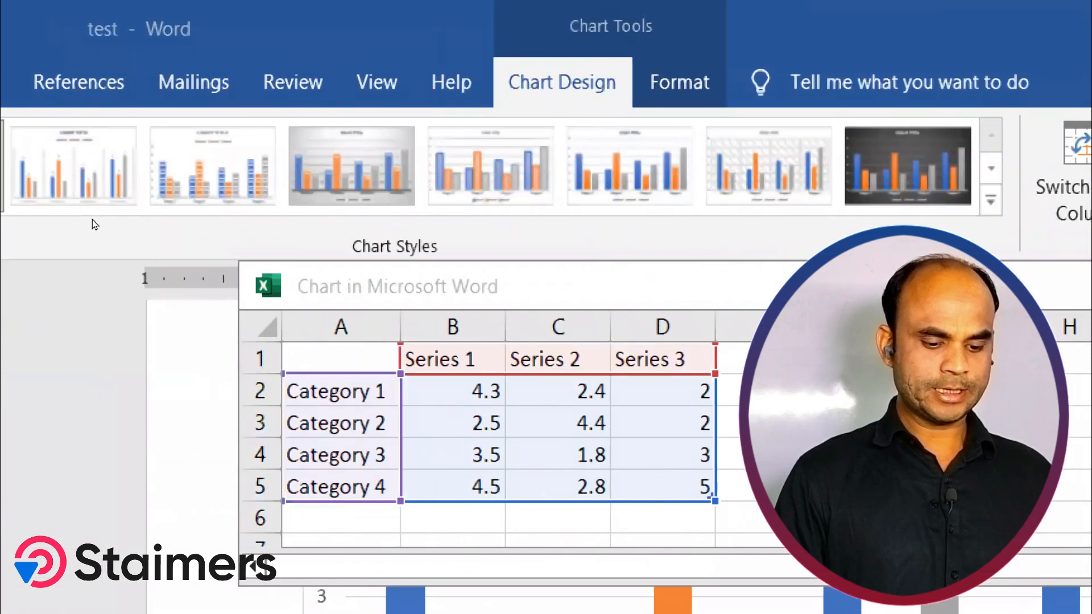
Step: Replace the sample chart data with each salesperson's sales for September, October, November and December
scroll(92, 219, up, 3)
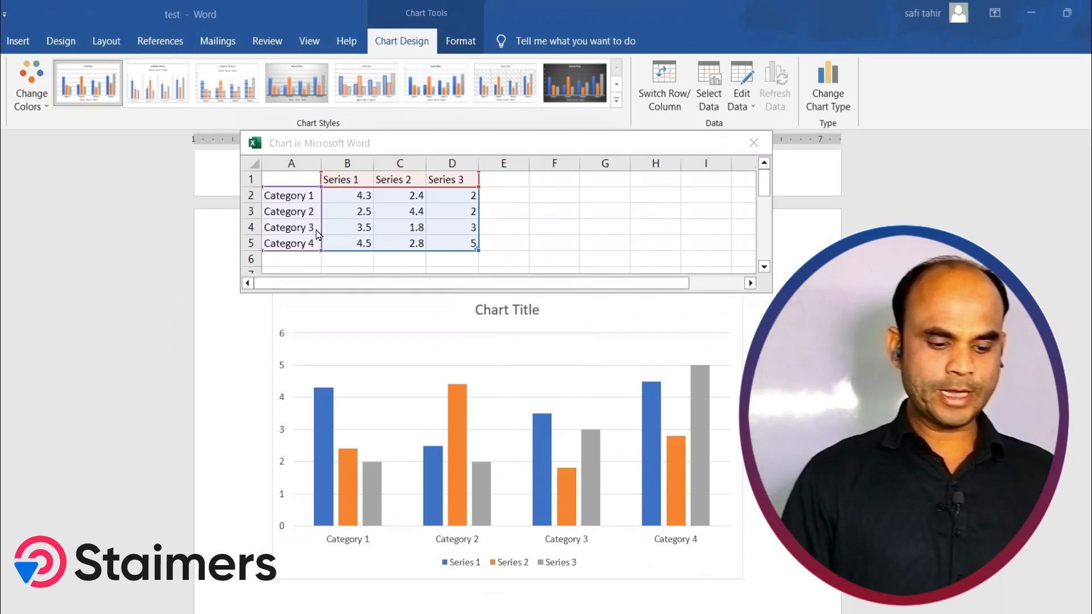
click(289, 196)
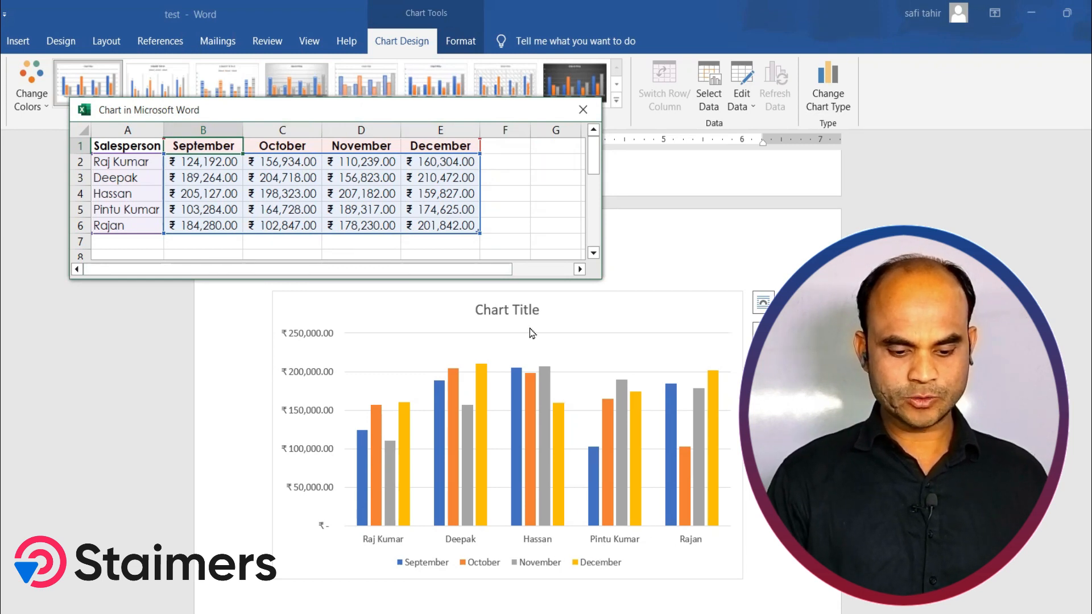
Step: Rename the chart title to Sele Of Item
click(502, 312)
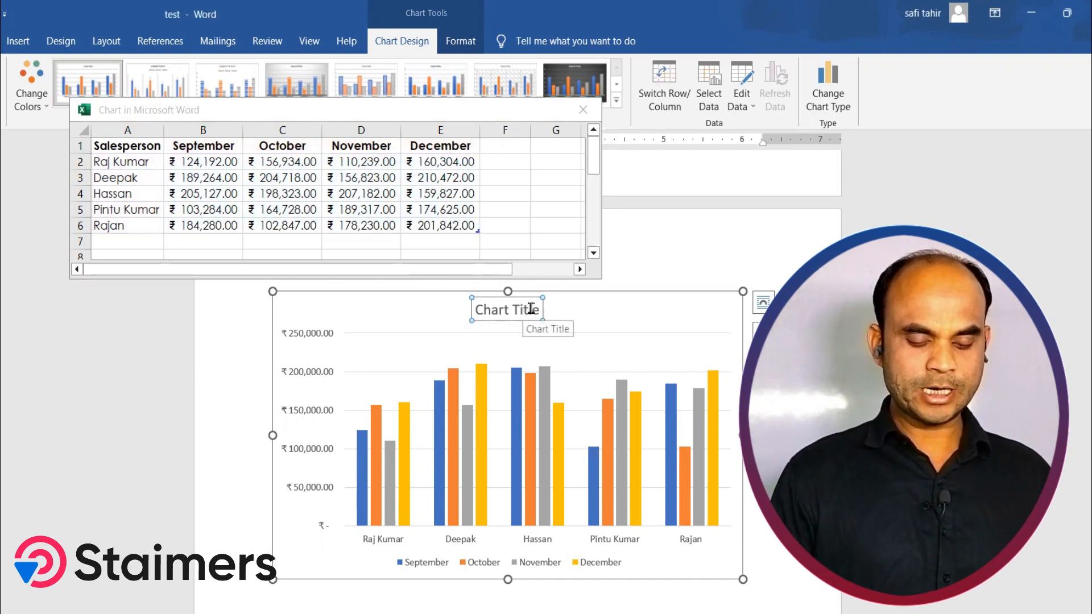
click(537, 309)
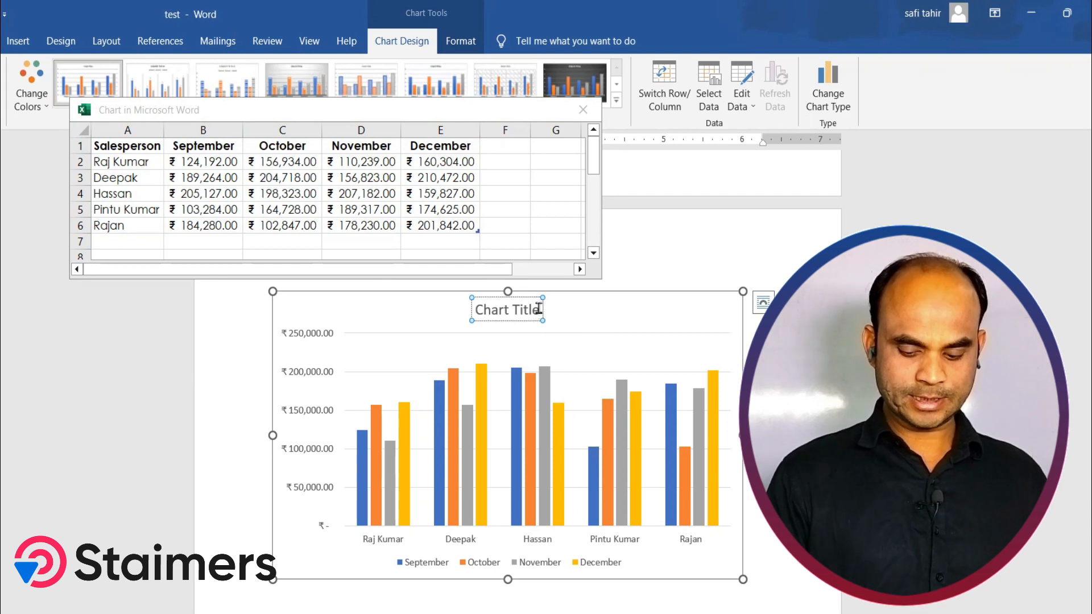
key(BackSpace)
key(BackSpace)
key(BackSpace)
key(BackSpace)
key(BackSpace)
key(BackSpace)
key(BackSpace)
key(BackSpace)
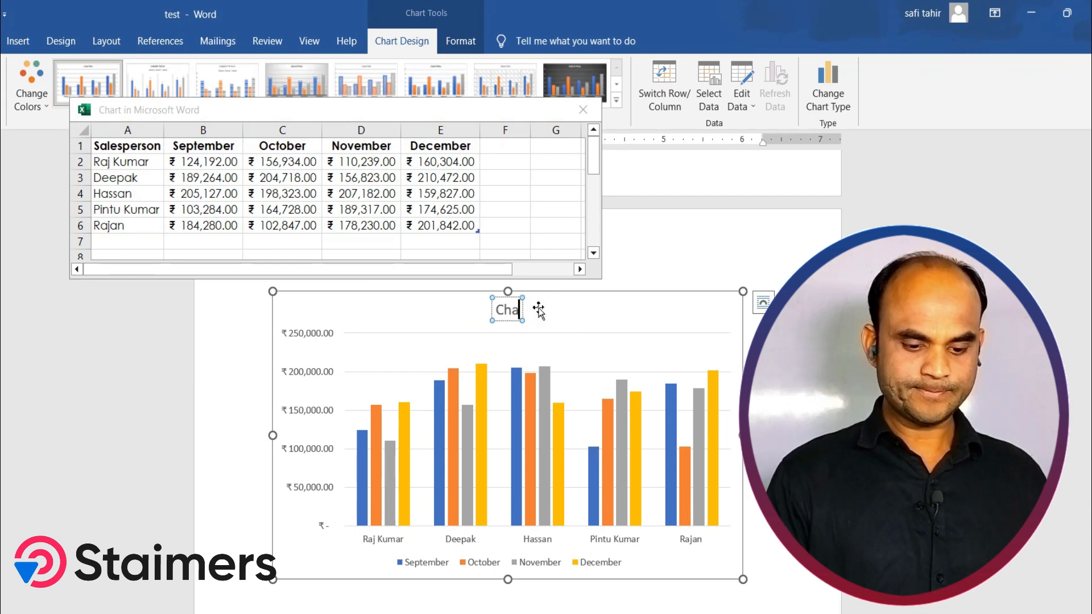
key(BackSpace)
key(BackSpace)
key(BackSpace)
text(Sele Of Item)
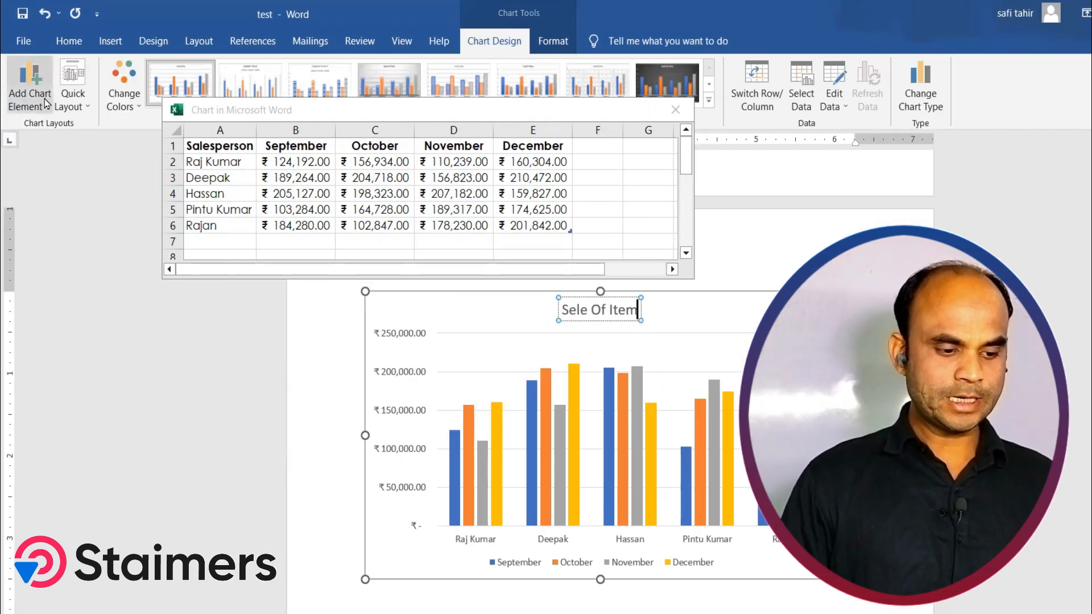
Step: Hide the chart's primary horizontal and primary vertical axes
click(45, 102)
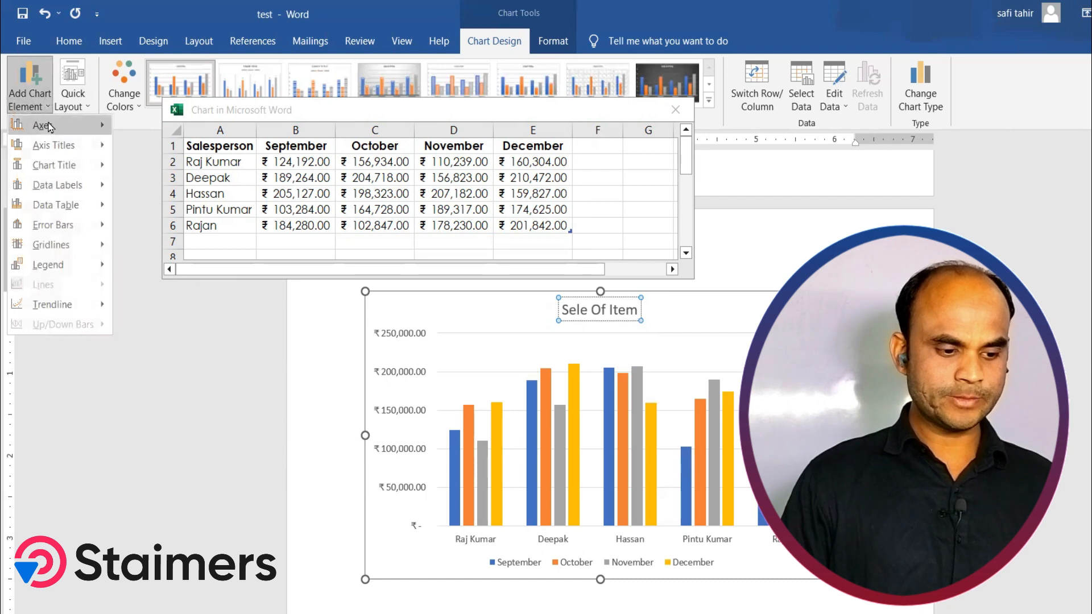
mouse_move(50, 127)
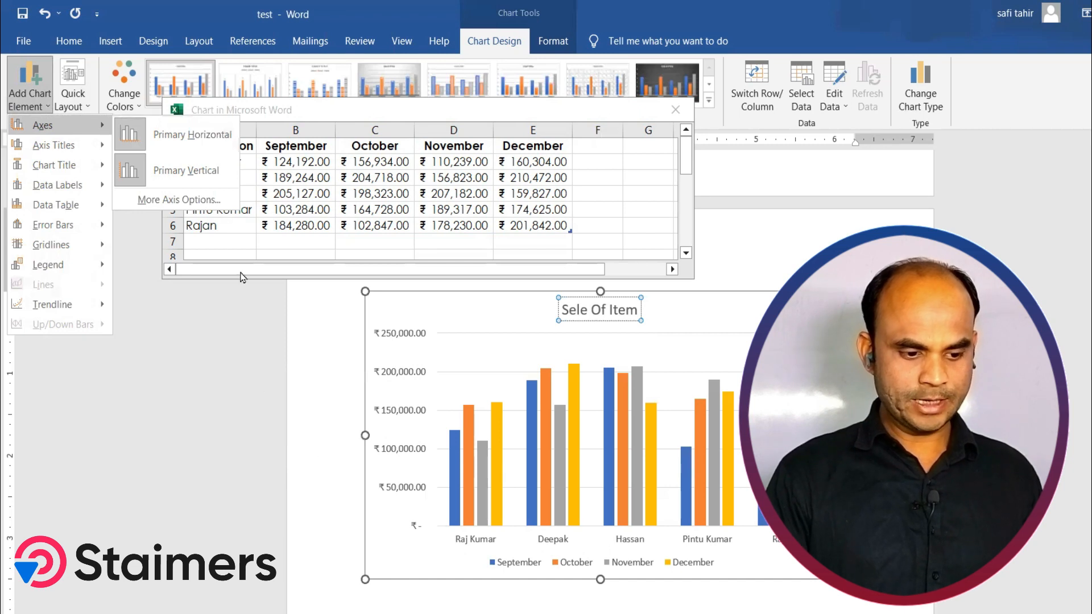
click(193, 134)
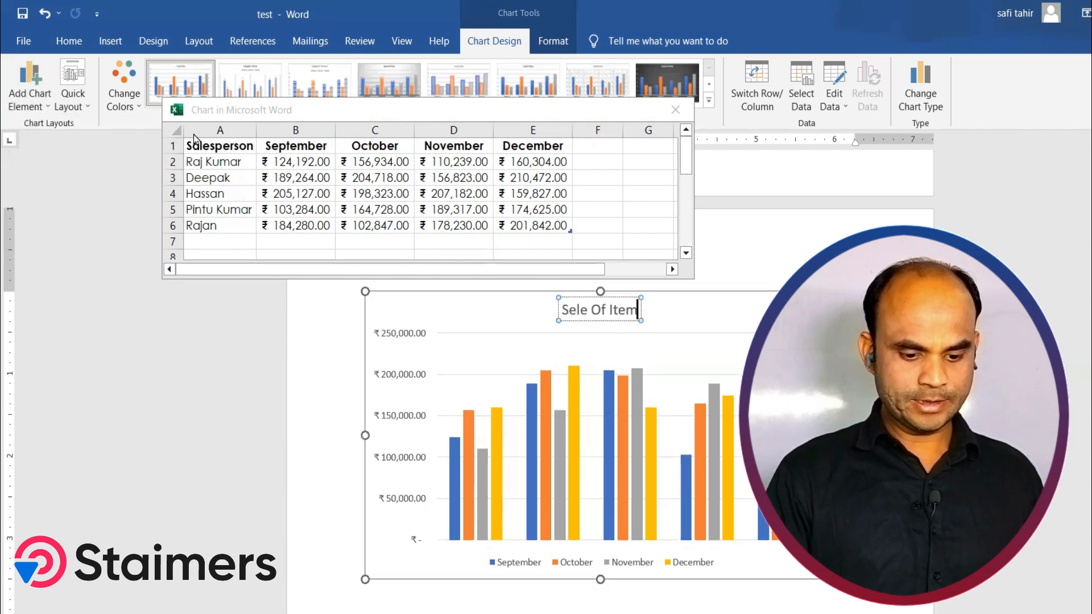
scroll(677, 554, down, 2)
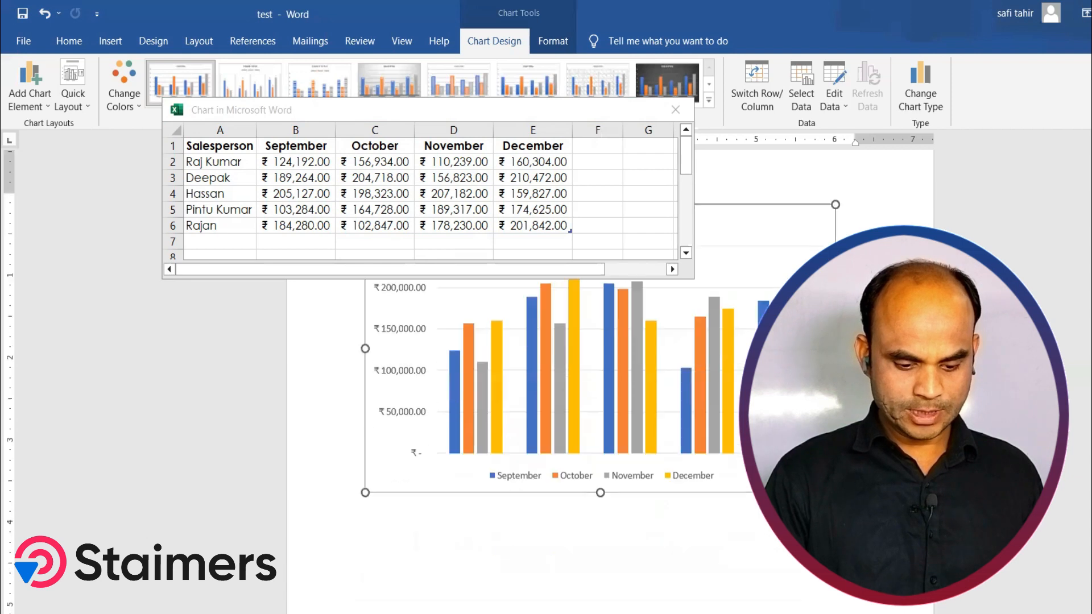
scroll(579, 540, up, 1)
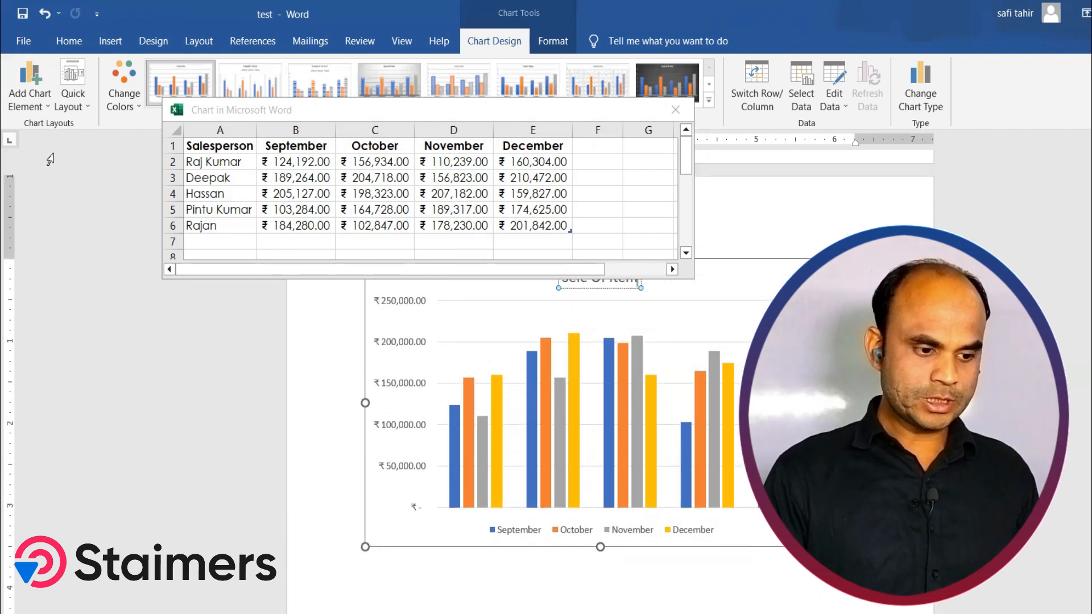
click(49, 109)
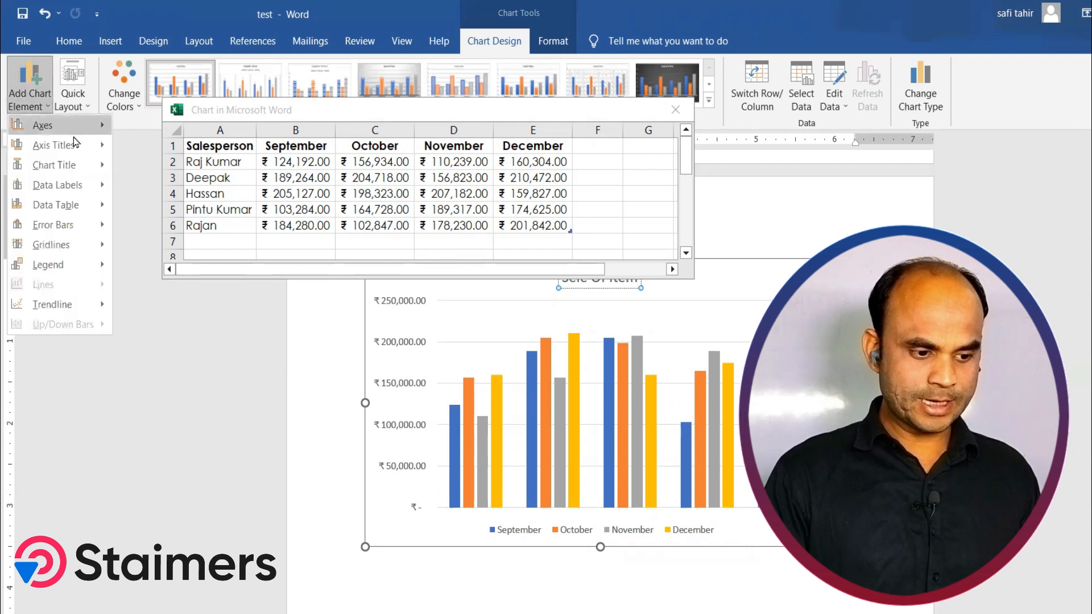
mouse_move(86, 128)
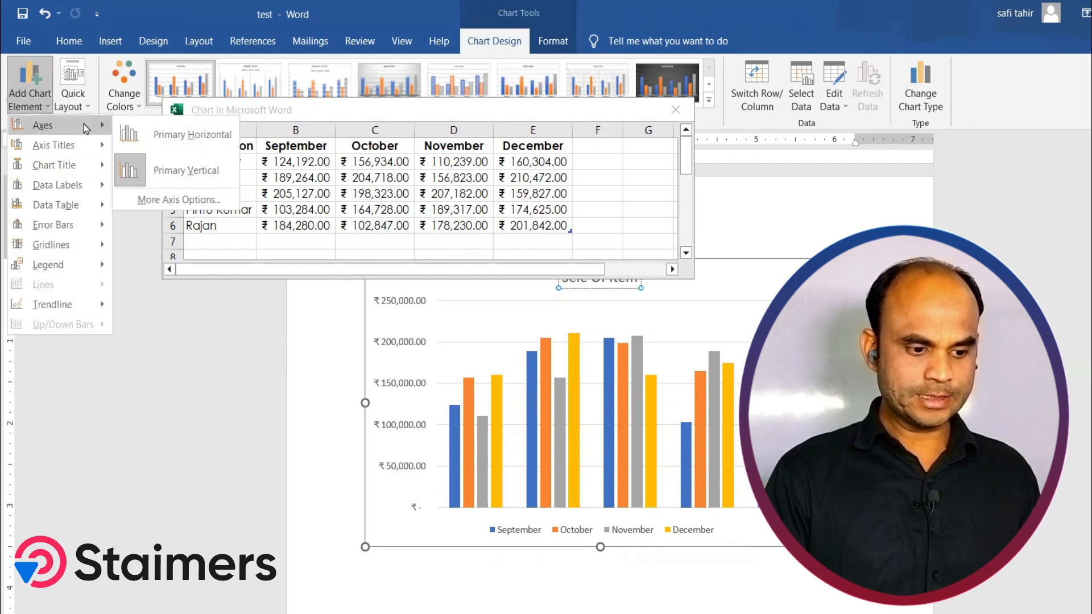
click(176, 175)
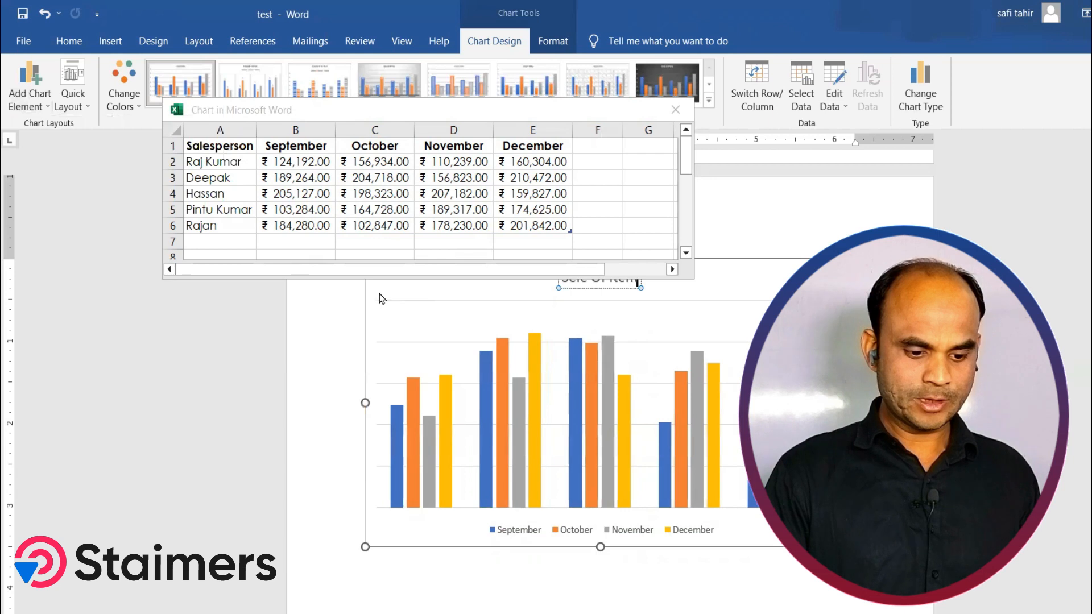
scroll(503, 411, up, 3)
scroll(504, 411, down, 3)
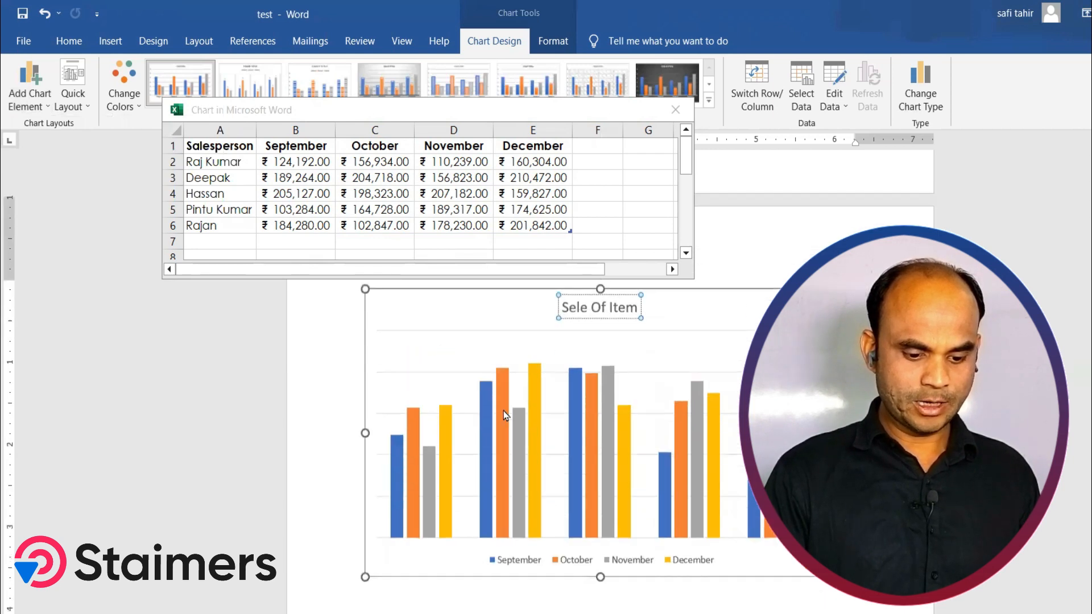
Step: Show the chart's primary horizontal and primary vertical axes again
click(44, 103)
mouse_move(73, 122)
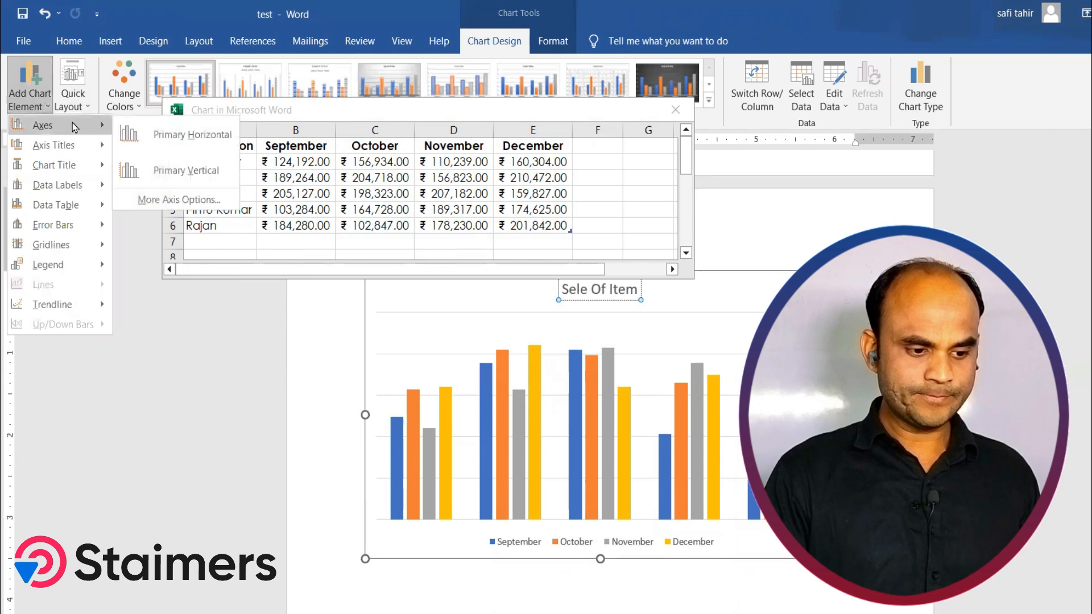
click(176, 137)
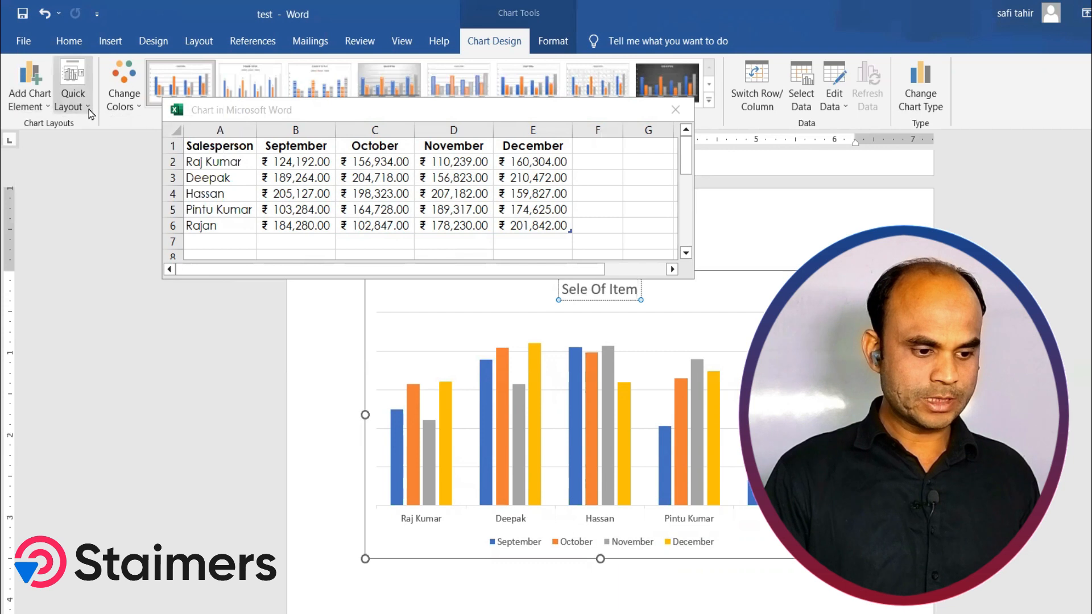
click(29, 86)
mouse_move(73, 121)
click(141, 171)
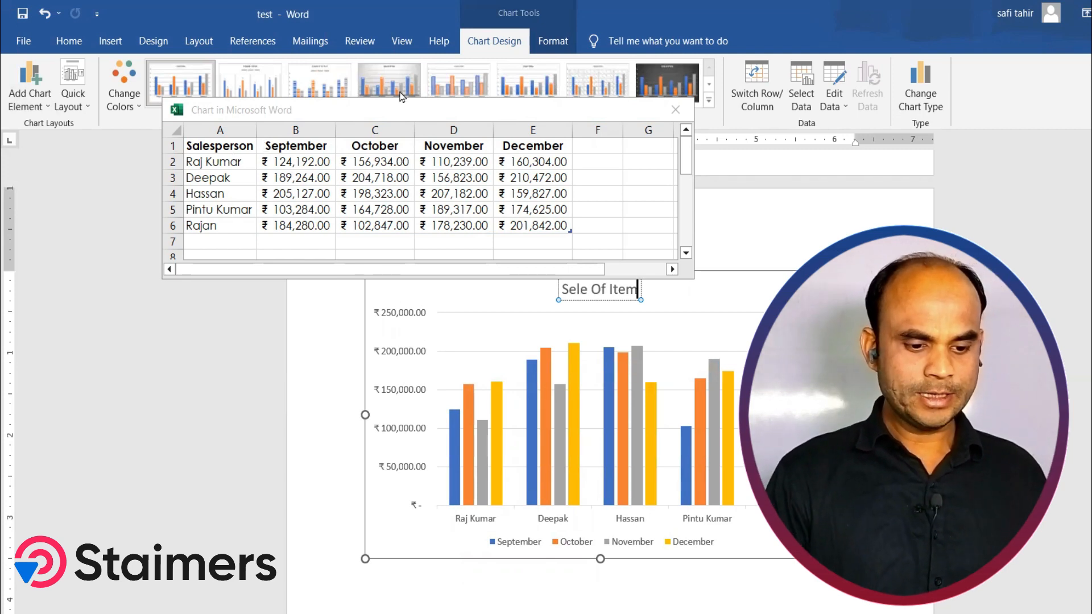
Step: Open the chart's data for editing in Excel
click(483, 117)
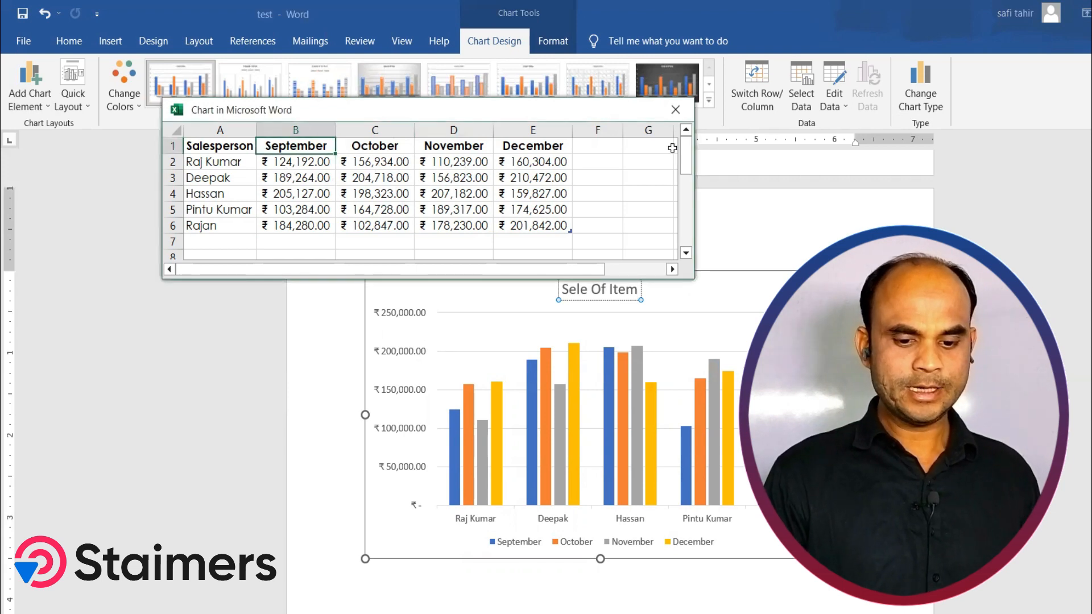
click(846, 109)
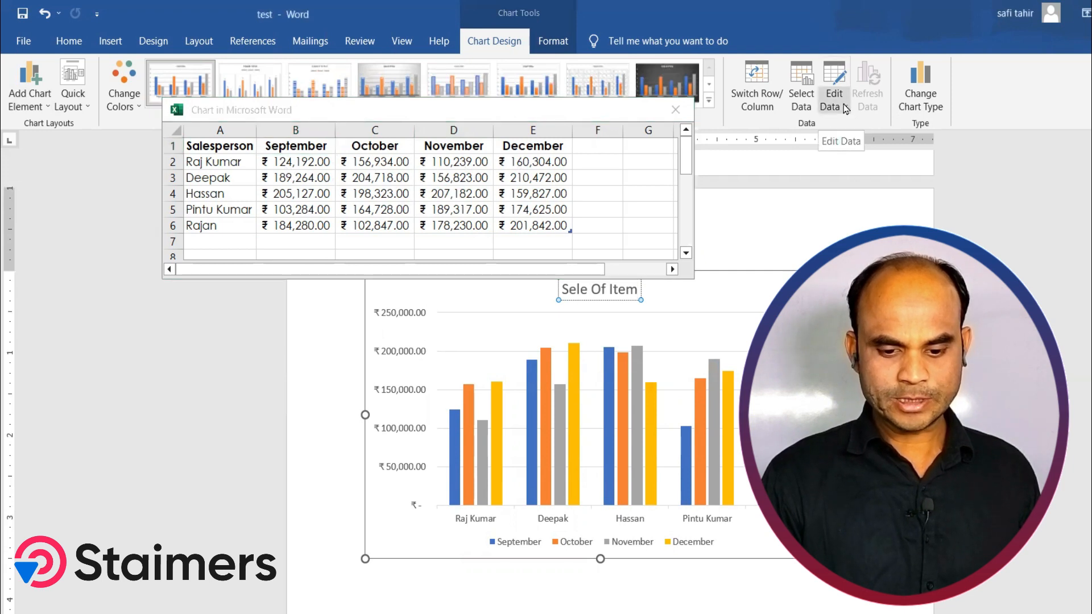
click(845, 110)
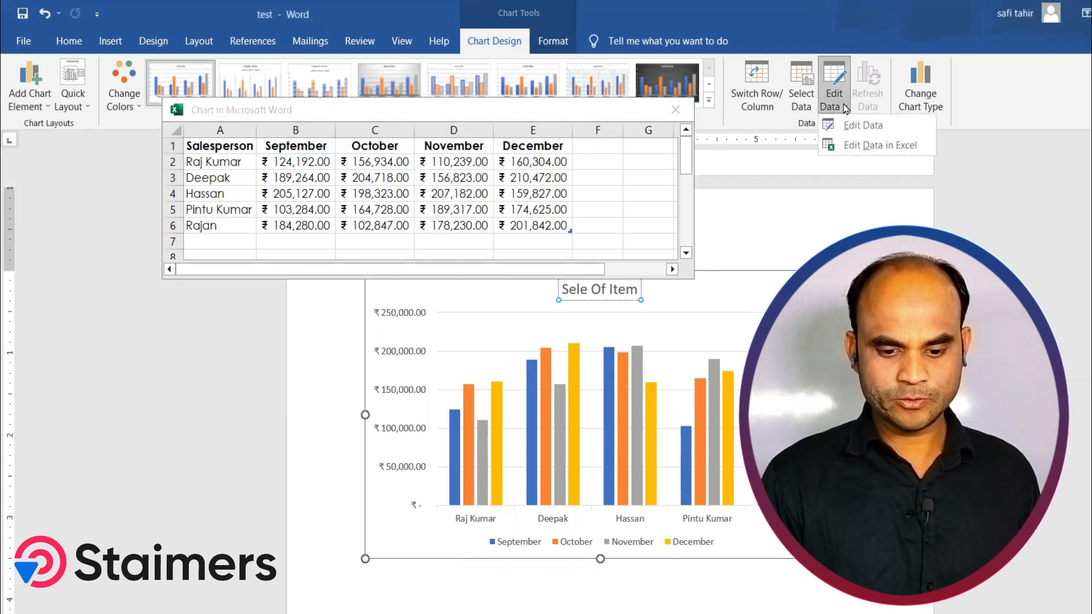
click(864, 147)
click(539, 80)
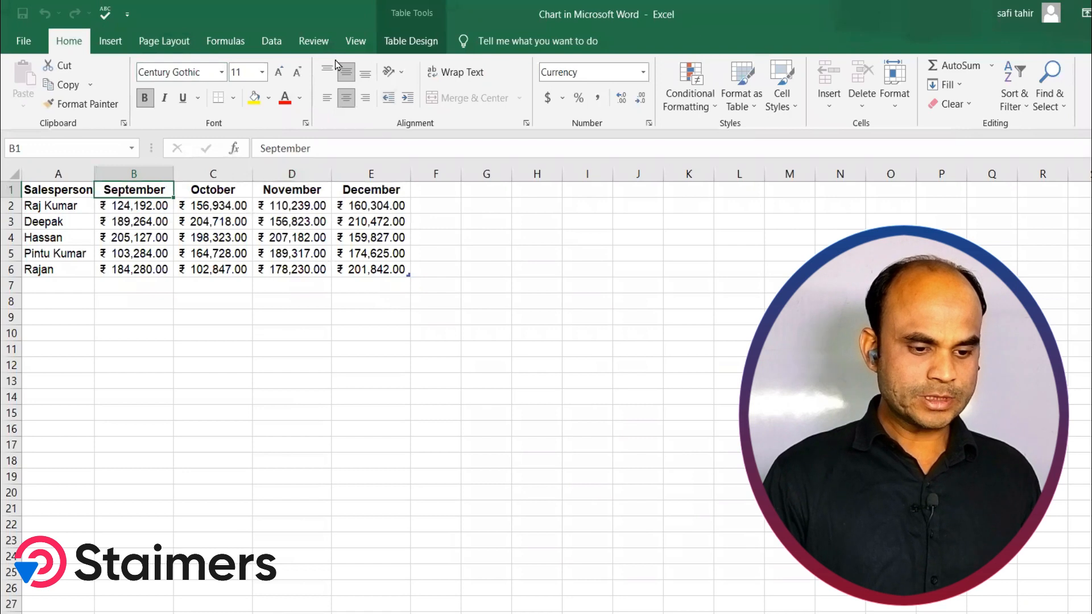
Step: Open the data table's Table Design options and select the Salesperson header cell
click(398, 49)
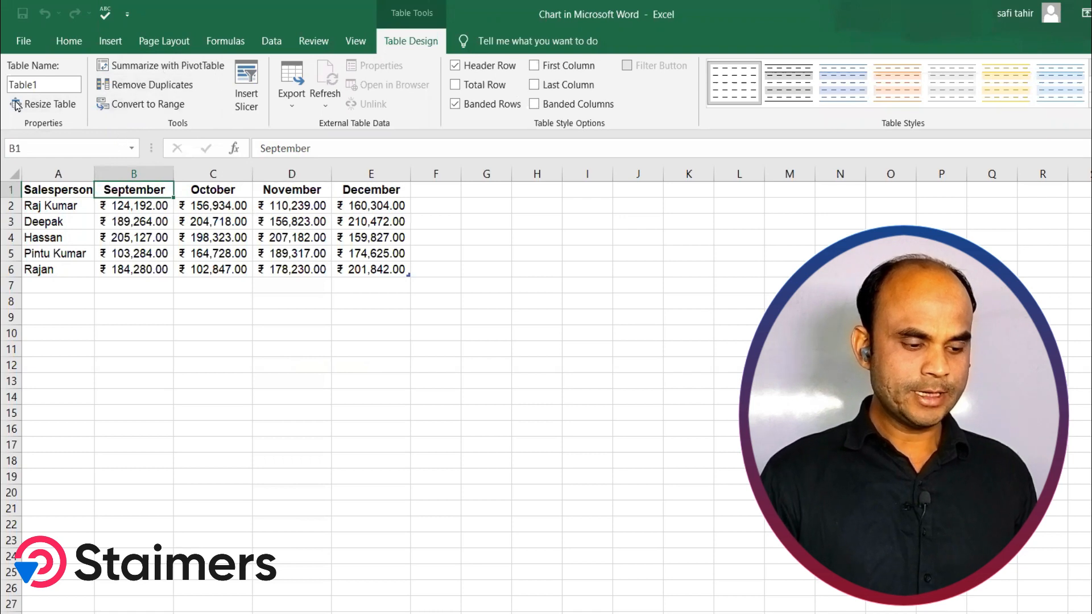
click(62, 204)
click(52, 191)
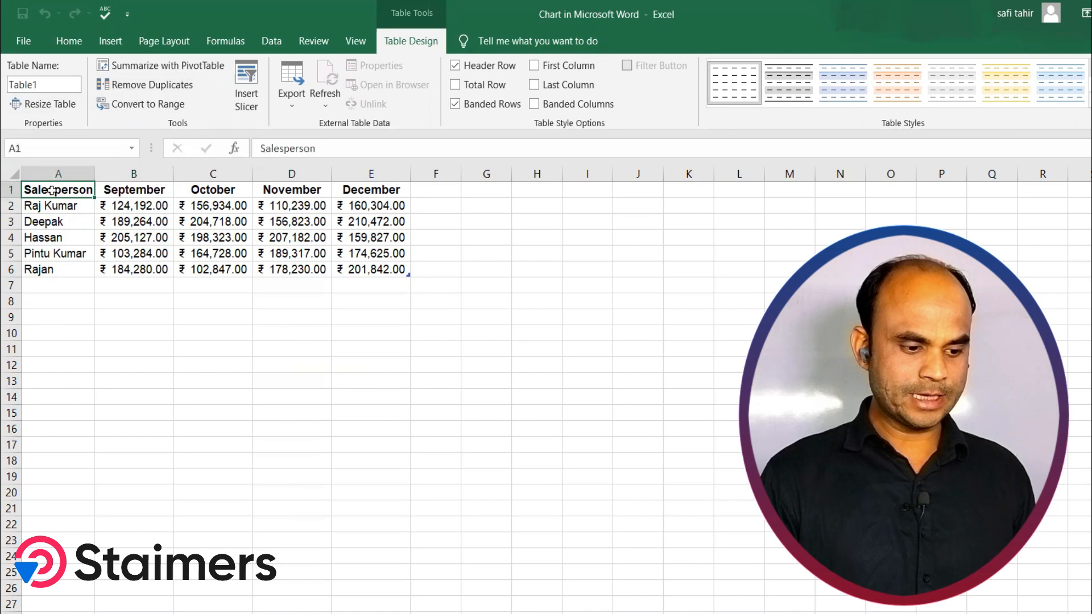
Step: Apply a gray banded table style to the data table and return to the chart in the document
click(797, 74)
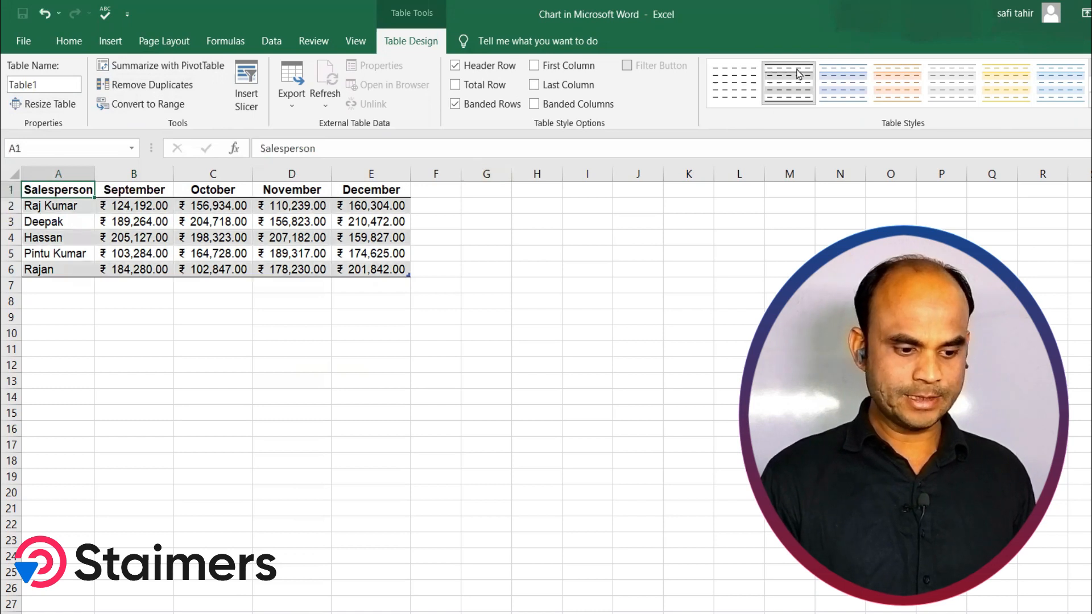
click(902, 86)
click(956, 91)
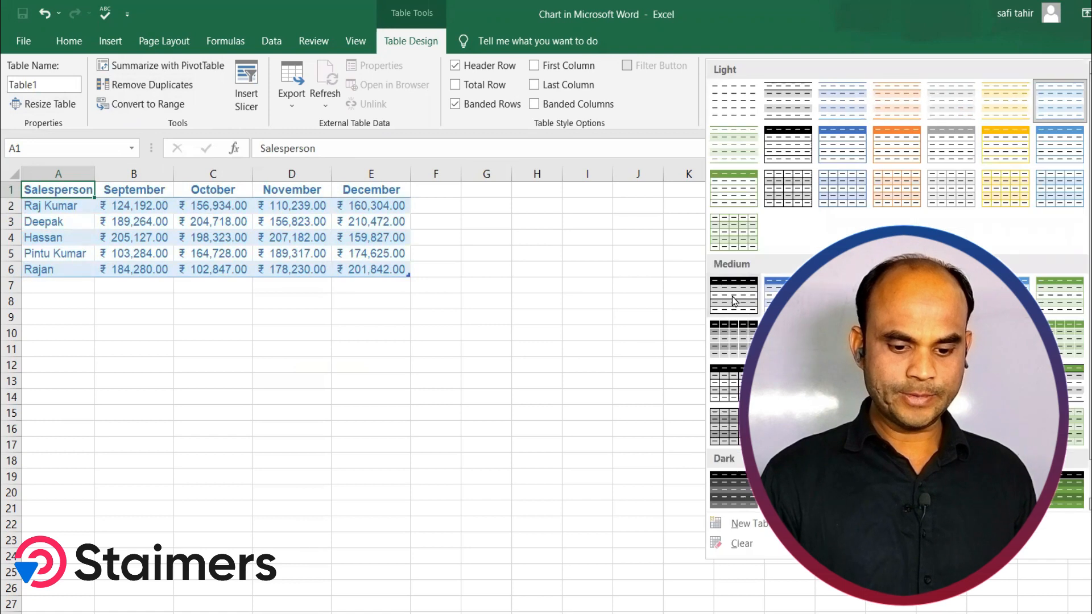
click(732, 295)
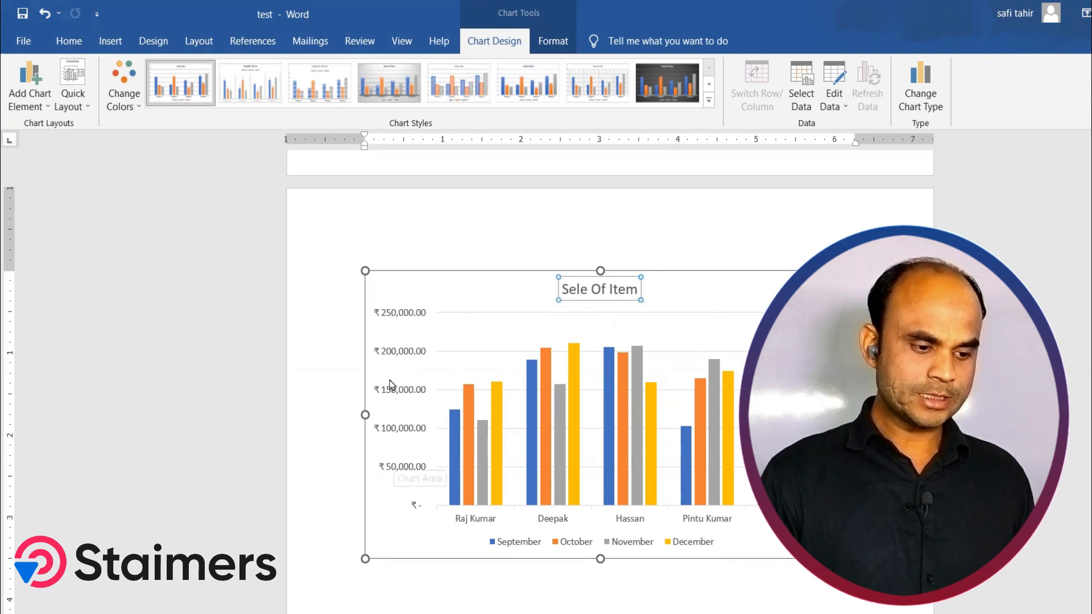
Step: Add a primary horizontal axis title to the chart
click(85, 104)
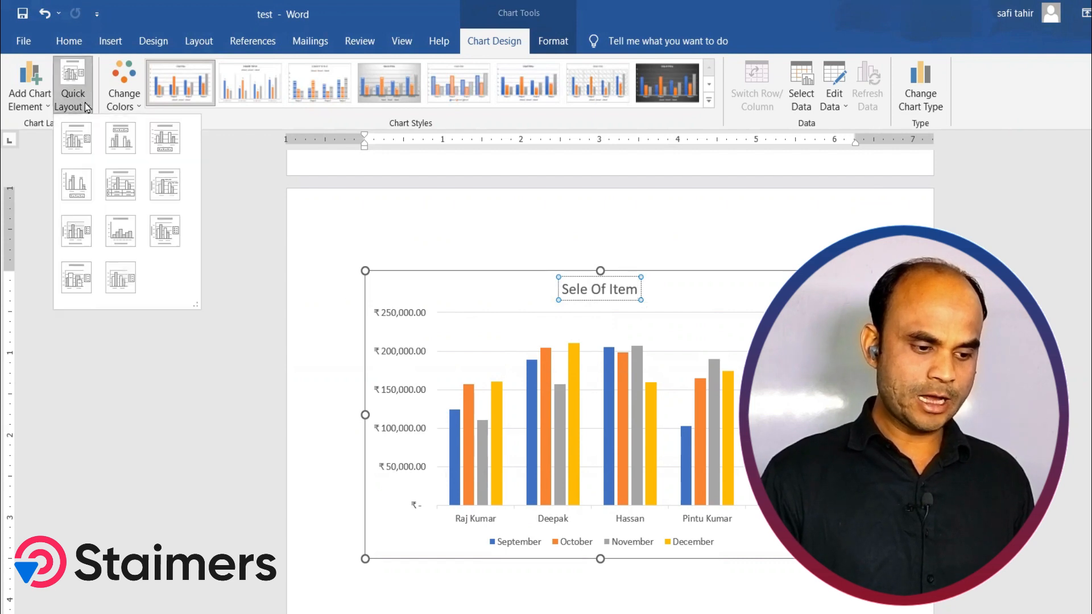
click(49, 106)
mouse_move(99, 129)
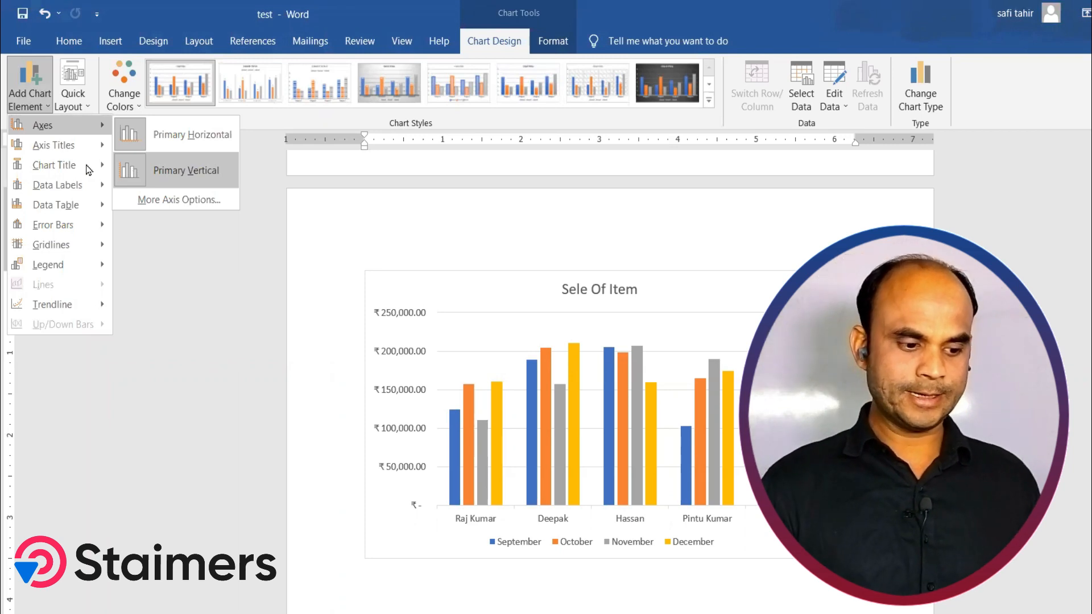
mouse_move(71, 149)
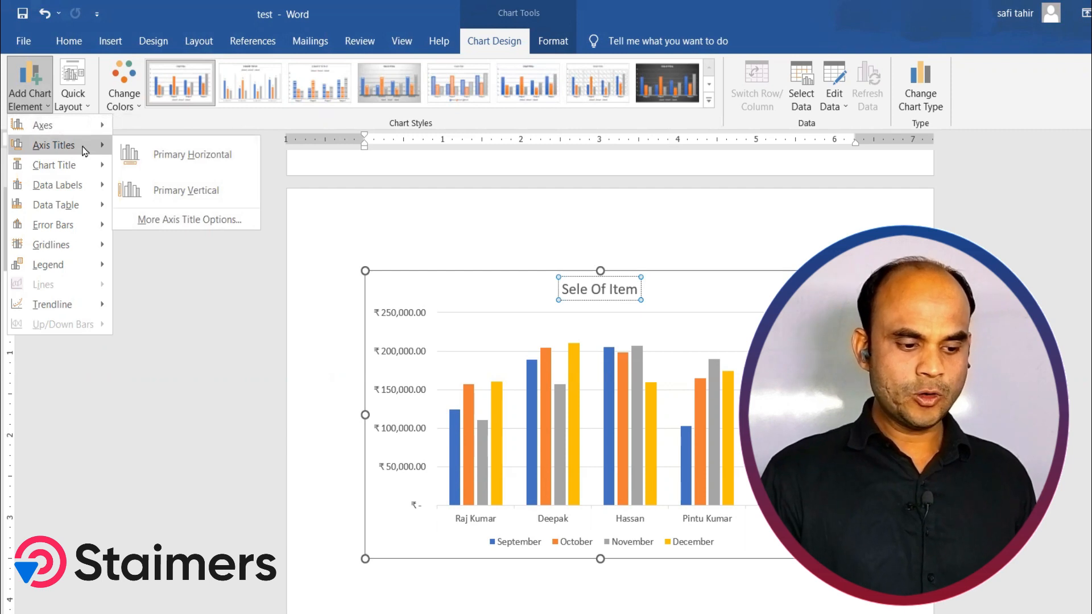
click(178, 162)
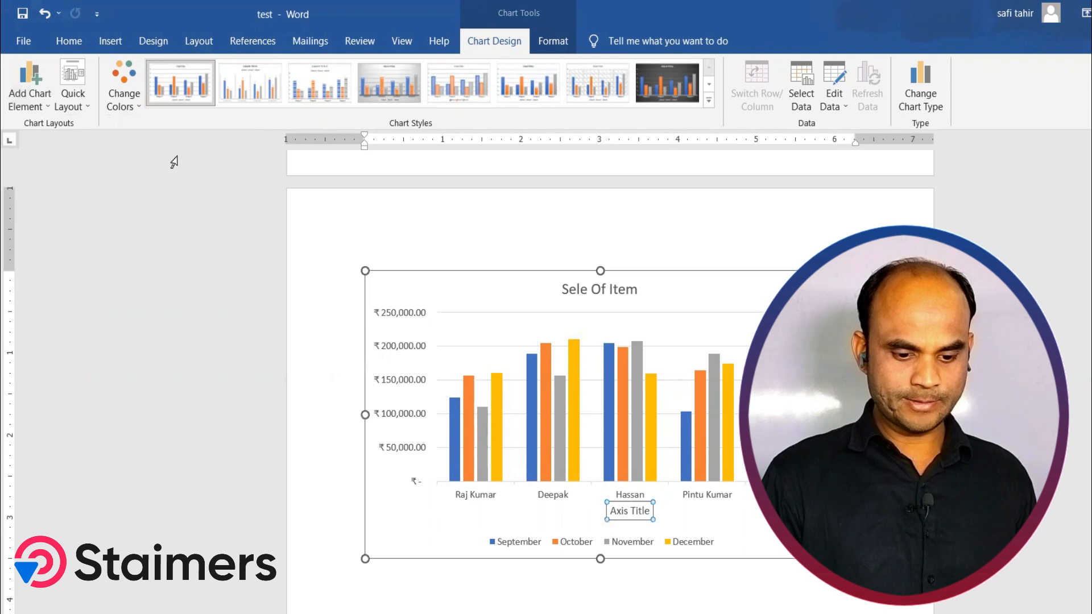
Step: Delete the horizontal axis title from the chart
click(651, 513)
click(651, 513)
key(Delete)
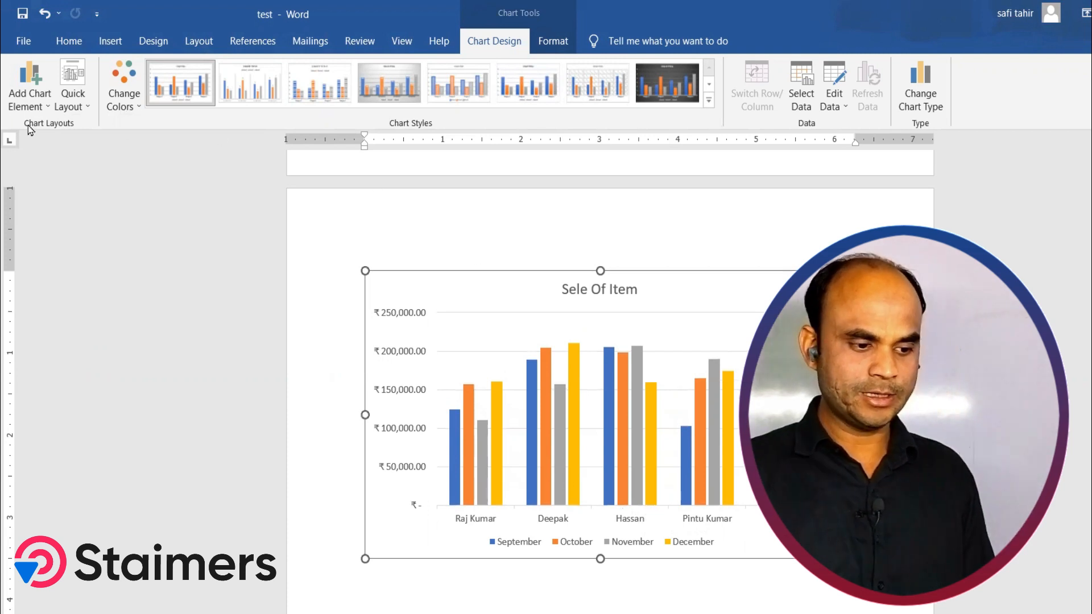
Step: Browse the chart element options for titles, labels, data table, error bars, gridlines, legend, trendline and quick layouts
click(34, 102)
mouse_move(74, 168)
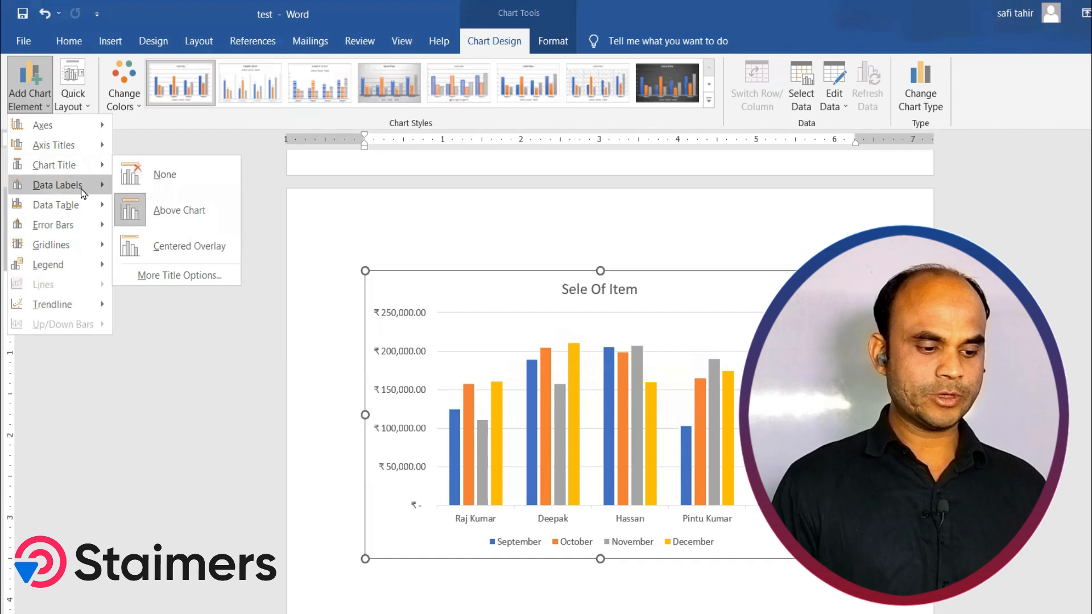
mouse_move(78, 193)
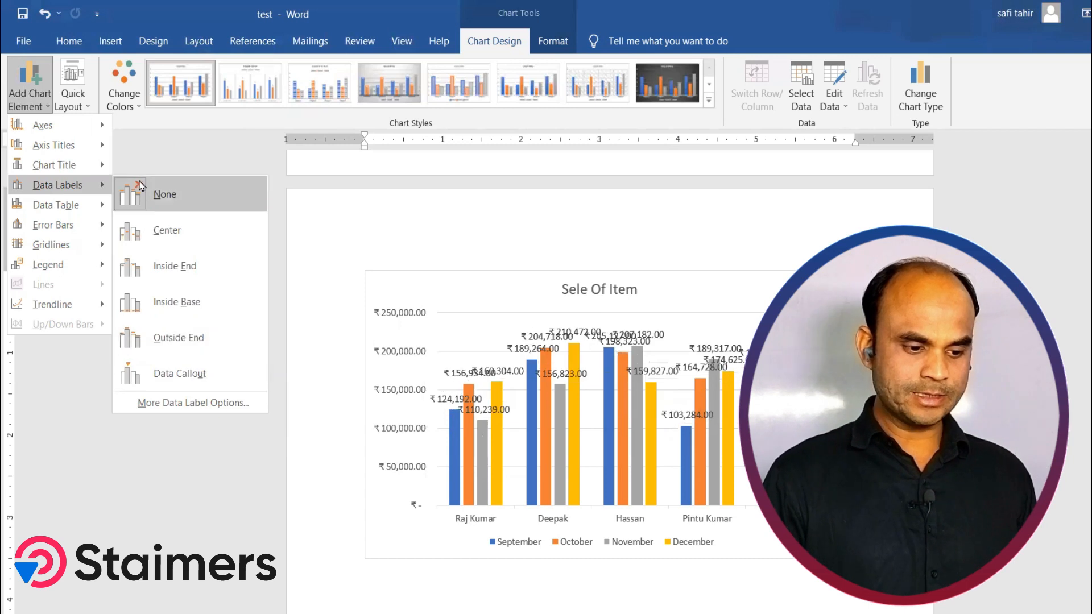
mouse_move(67, 211)
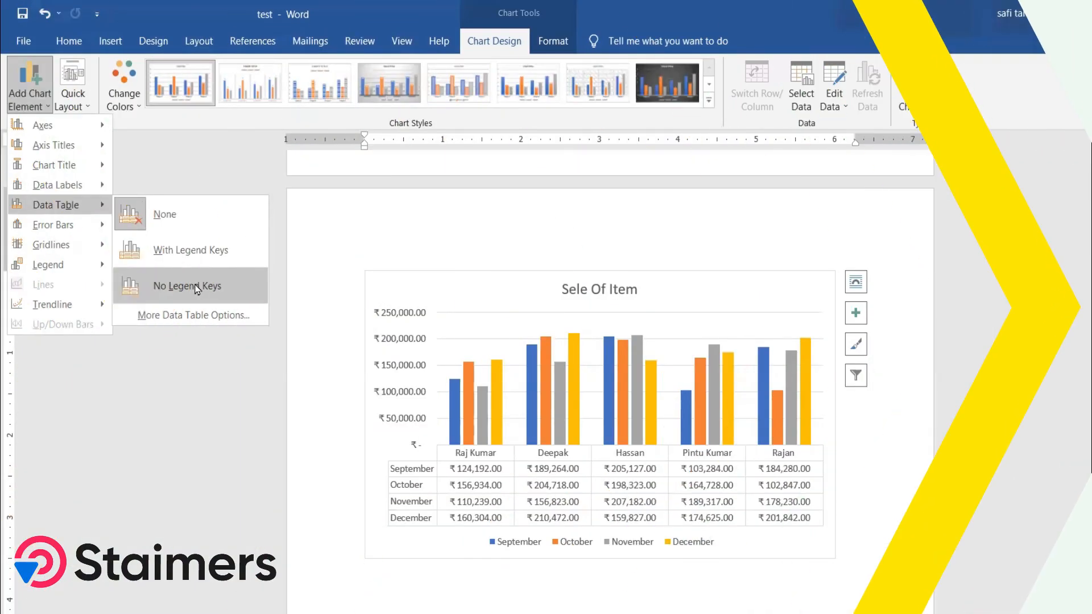
mouse_move(63, 234)
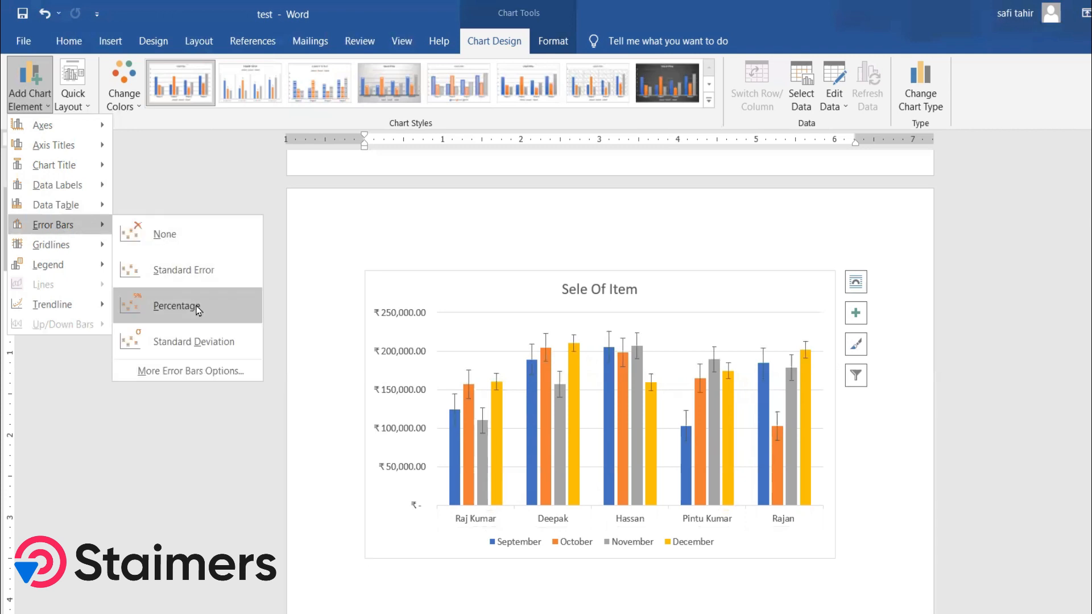
mouse_move(65, 254)
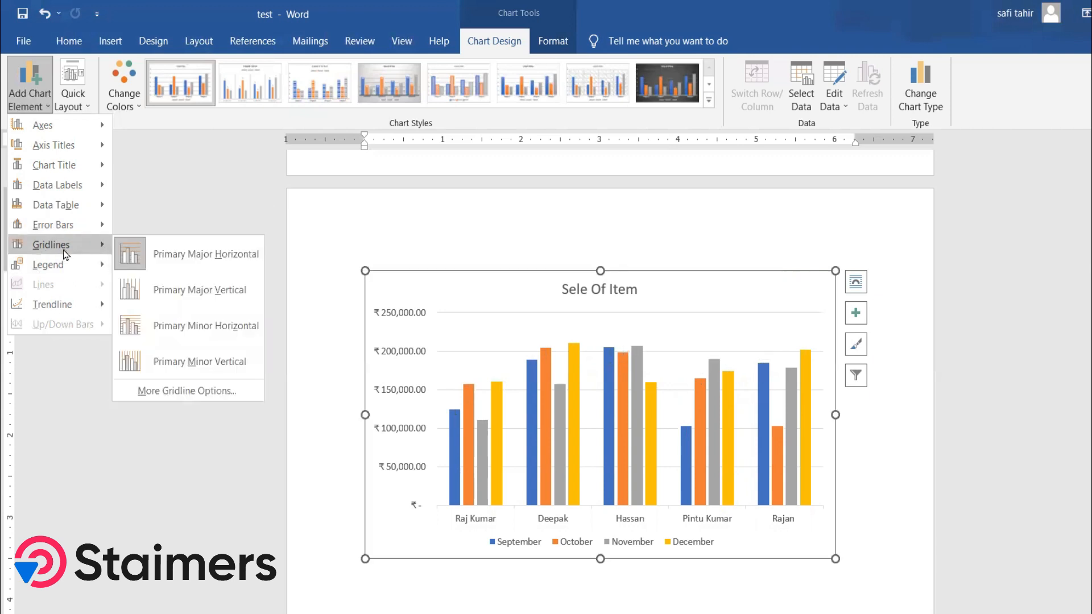
mouse_move(81, 274)
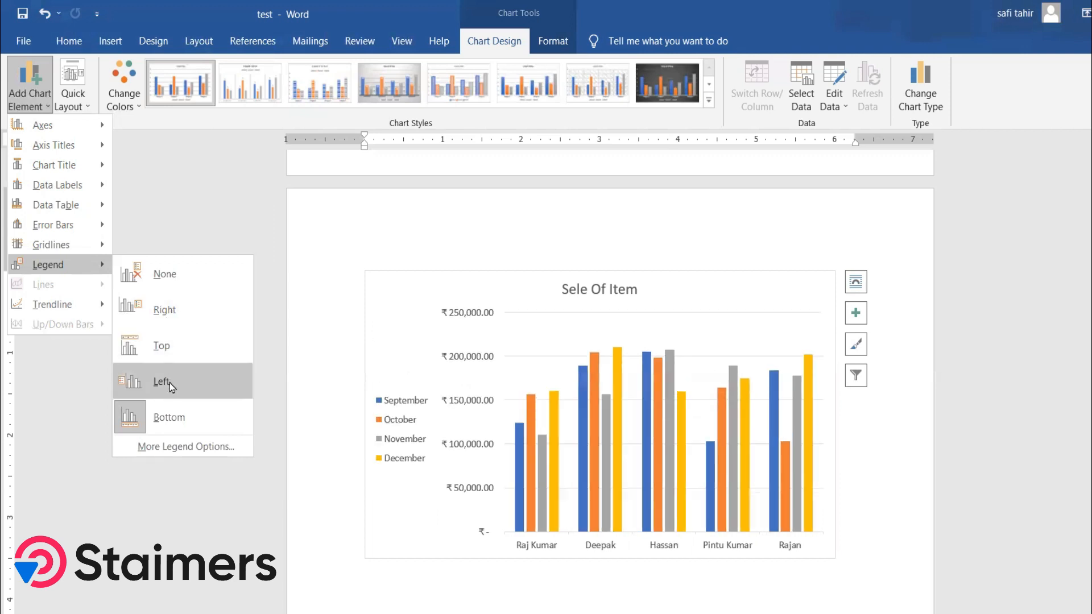
click(171, 421)
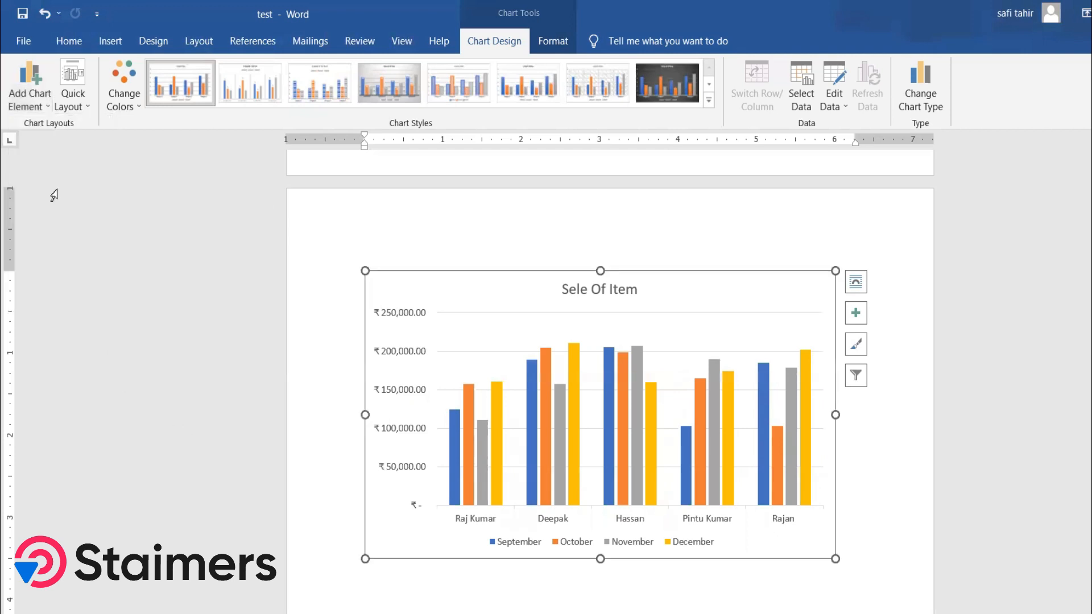
click(49, 111)
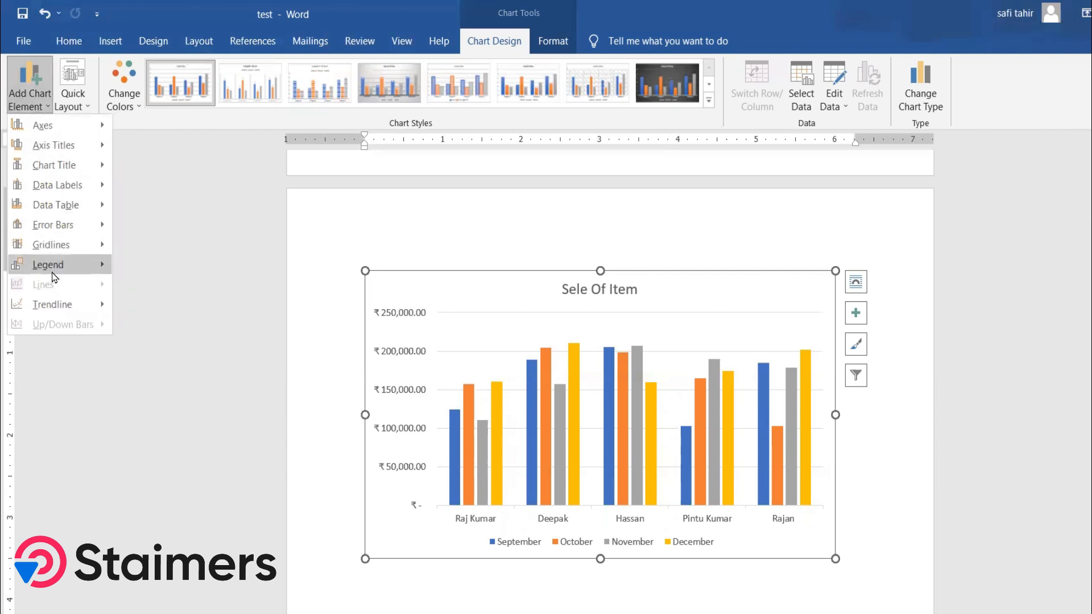
mouse_move(68, 311)
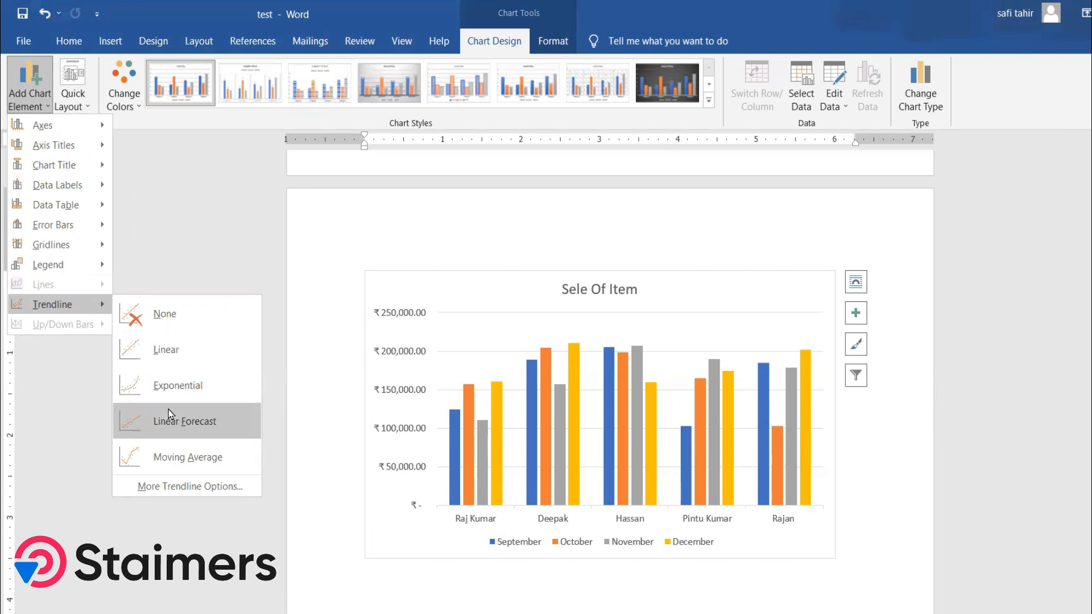
click(87, 108)
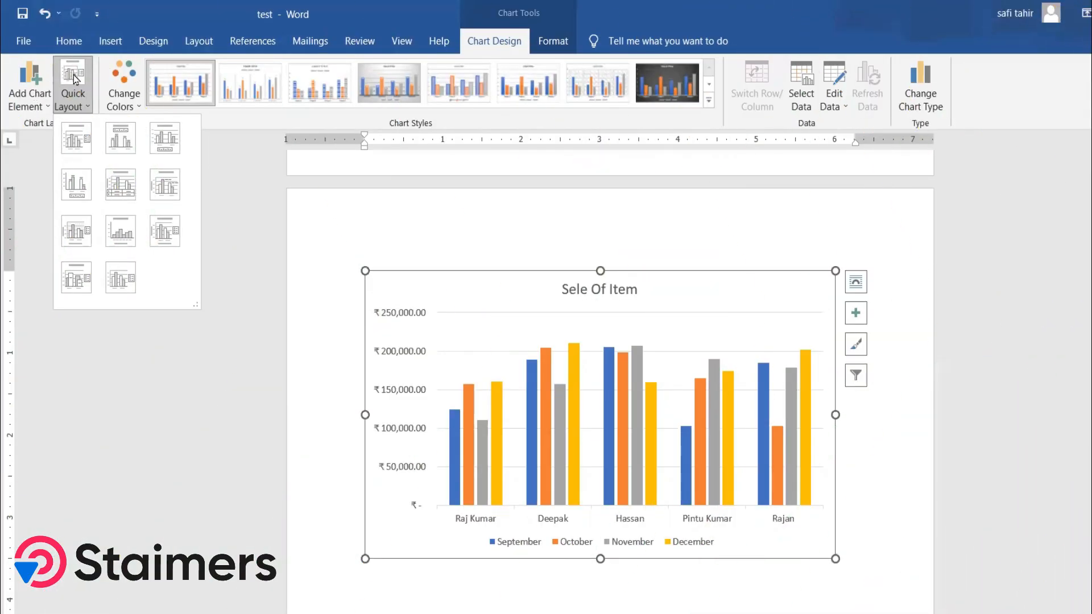
Step: Apply a green monochromatic color palette to the chart
click(138, 106)
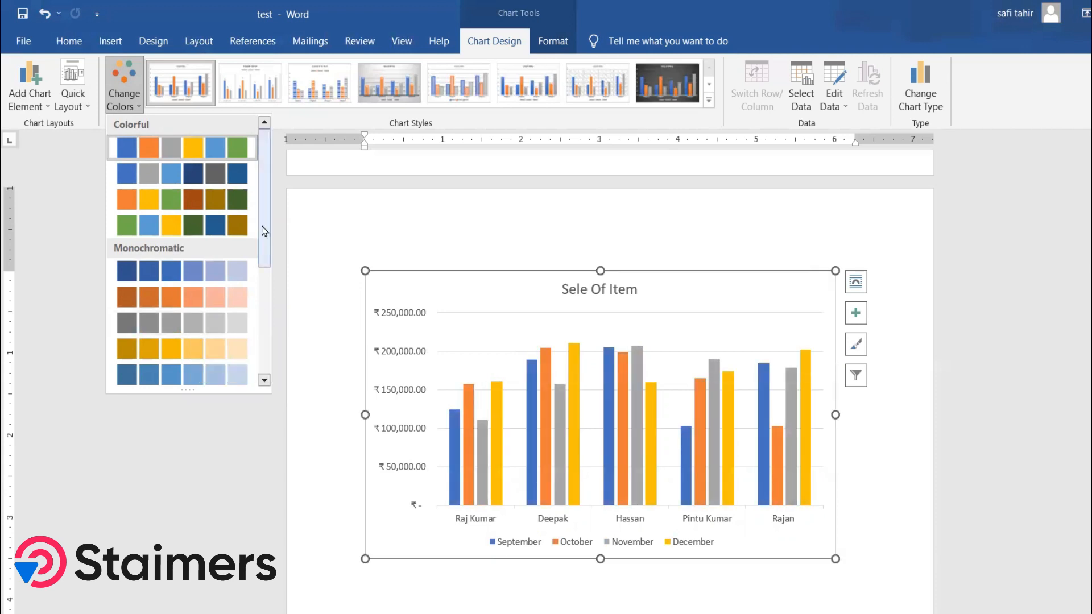
drag(262, 227, 271, 380)
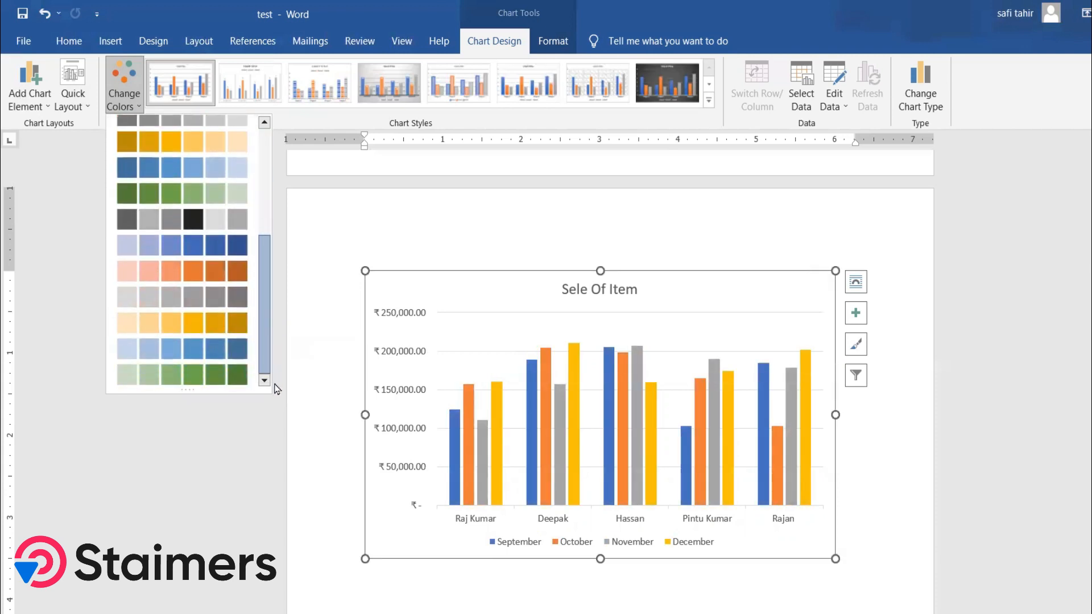
click(216, 375)
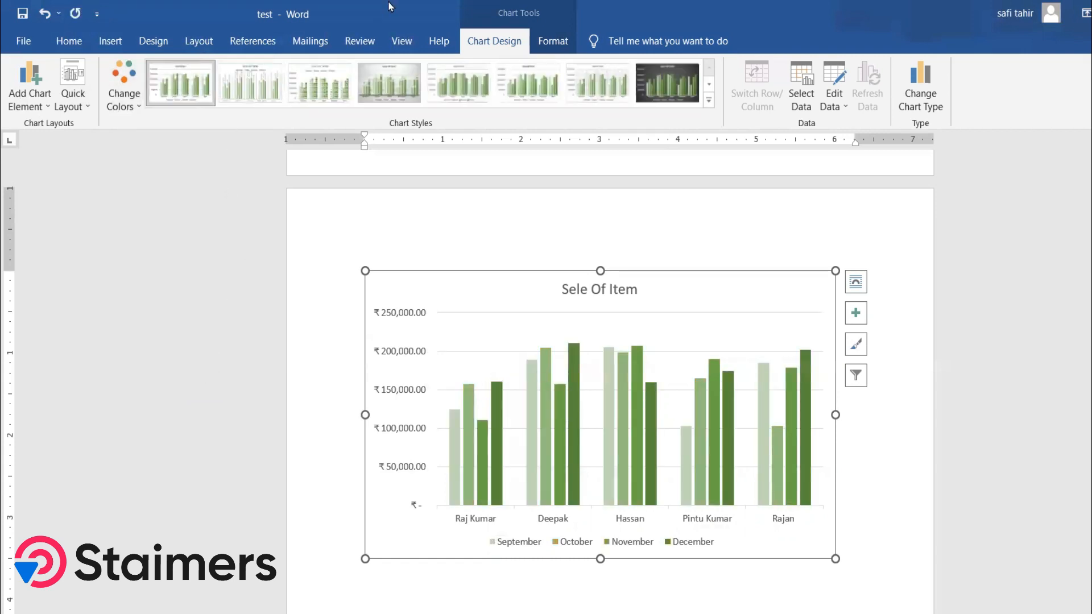
Step: Switch the chart back to the first Colorful color palette
click(136, 106)
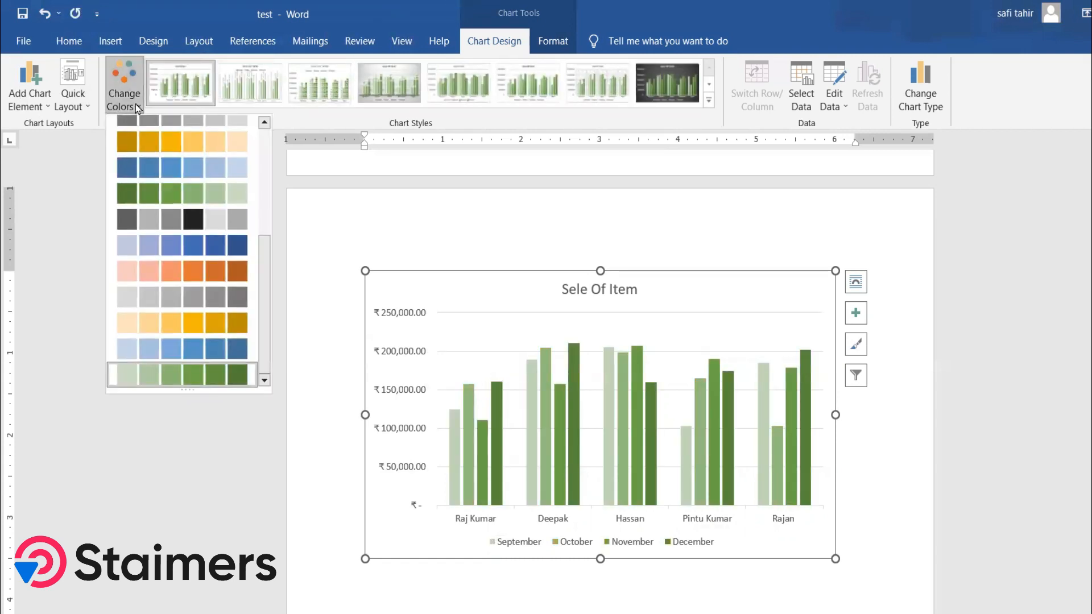
scroll(181, 168, up, 5)
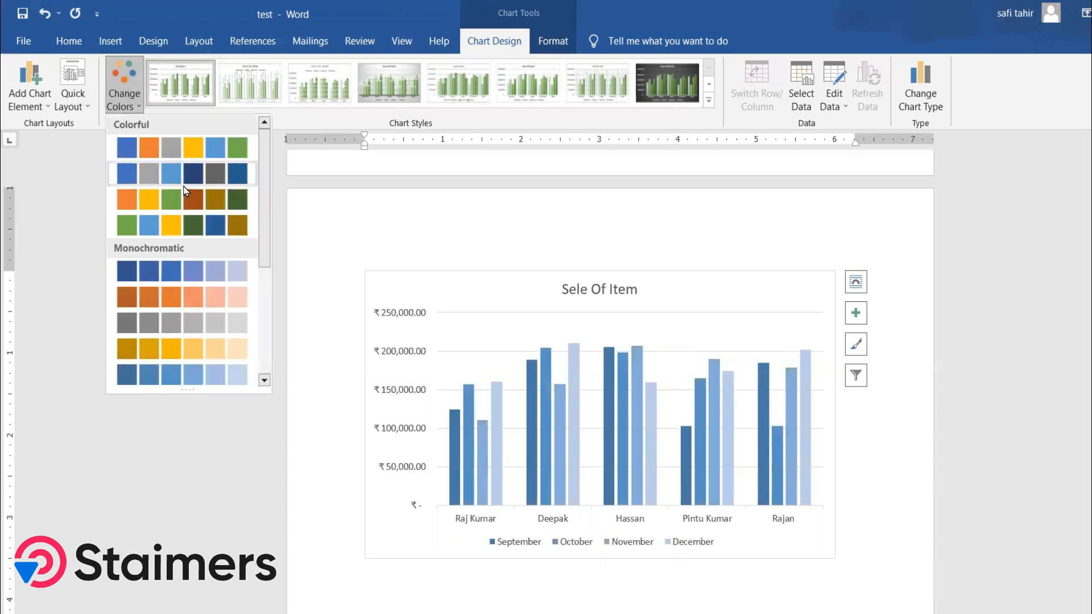
click(147, 145)
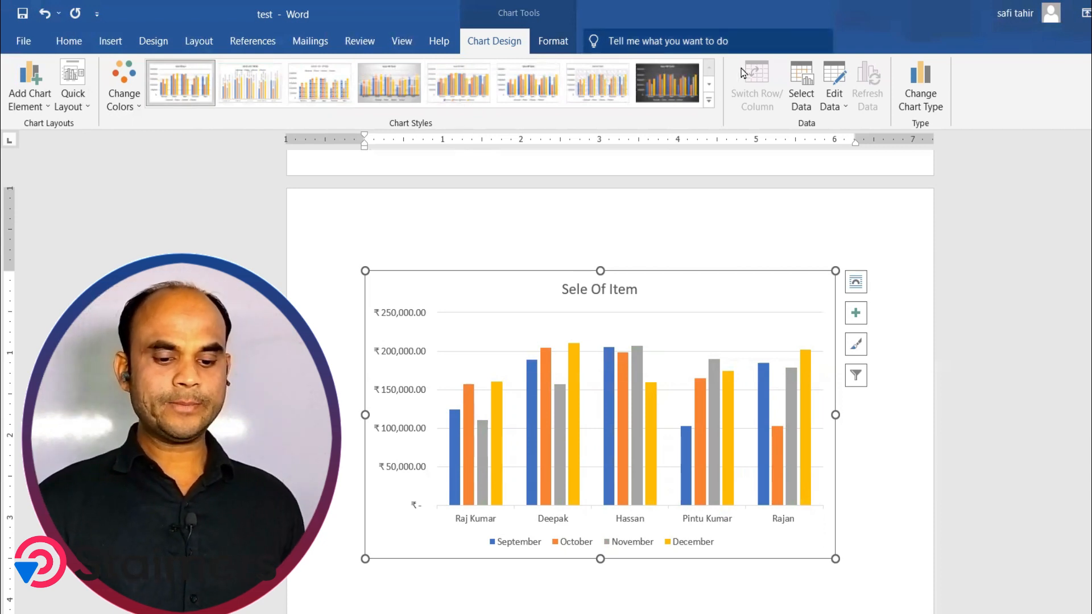
Step: Apply the dark chart style from the chart styles gallery and open the chart's data sheet
click(709, 100)
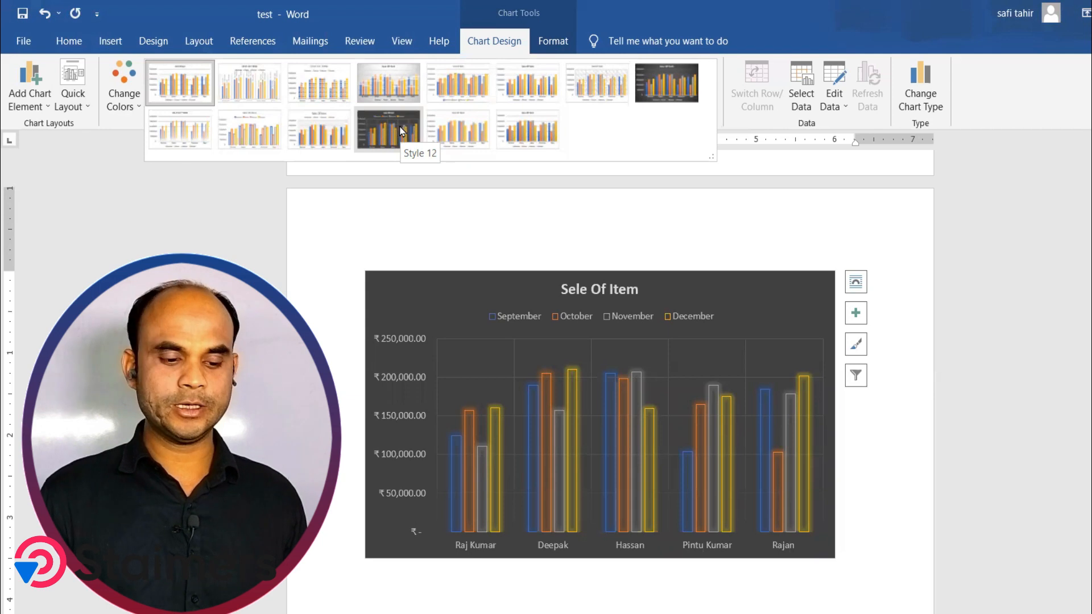
click(662, 84)
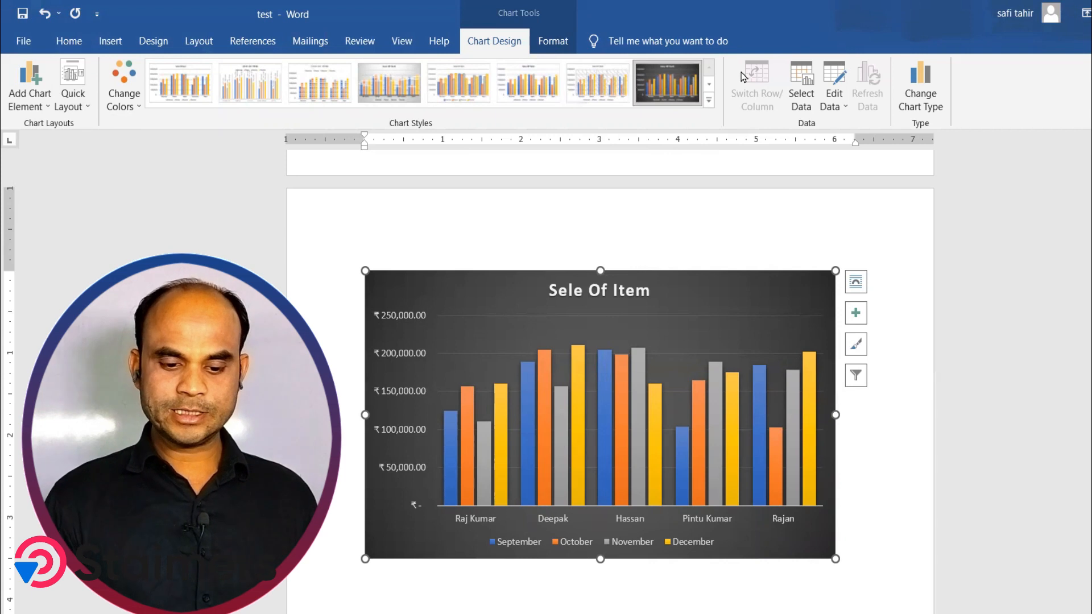
click(765, 116)
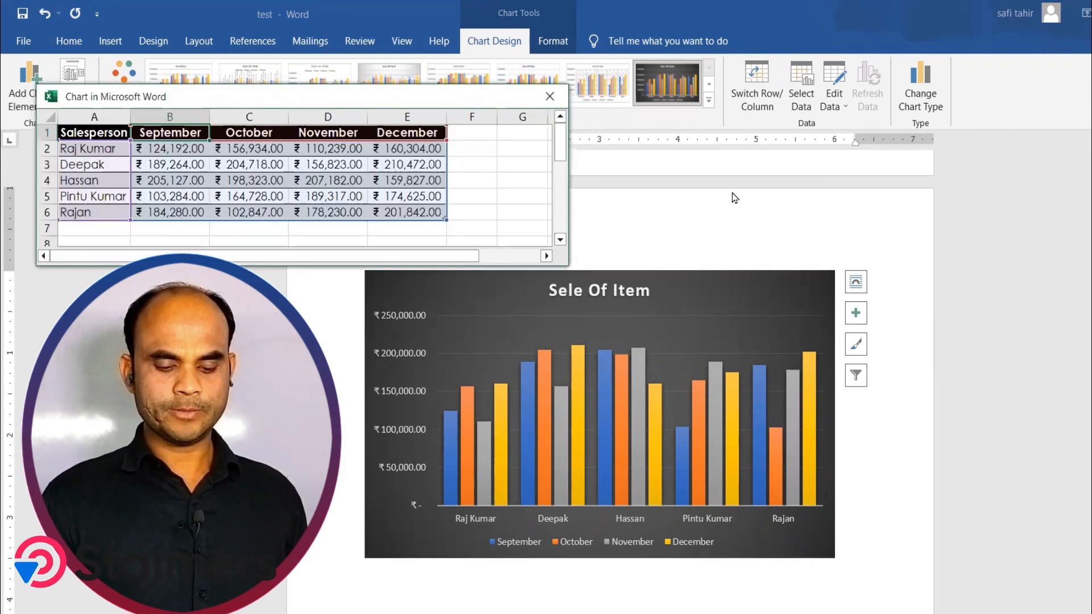
Step: Switch the chart's rows and columns, then switch them back
click(629, 542)
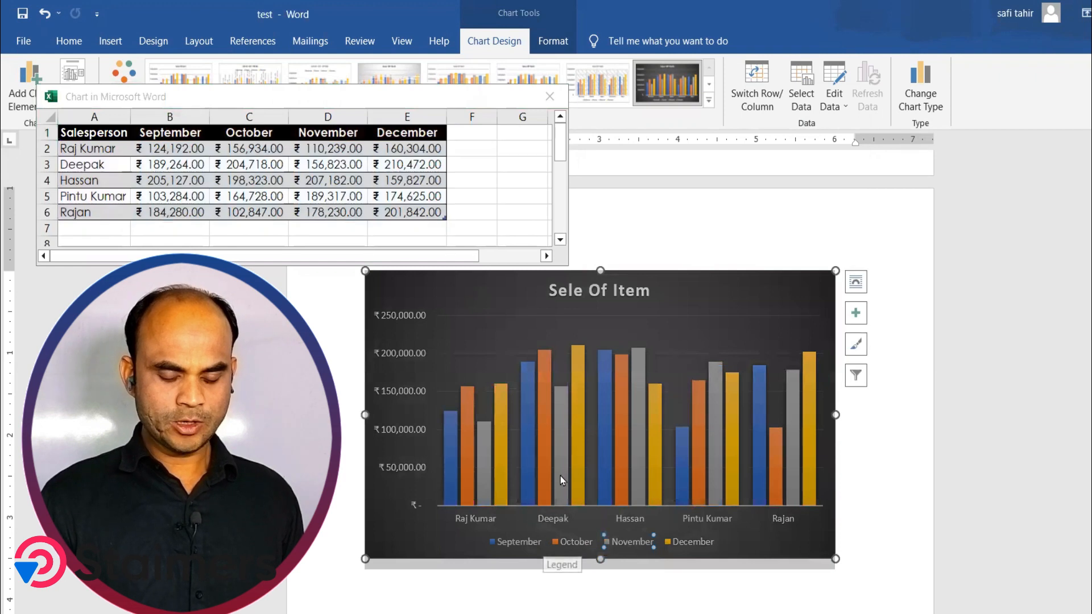
click(756, 80)
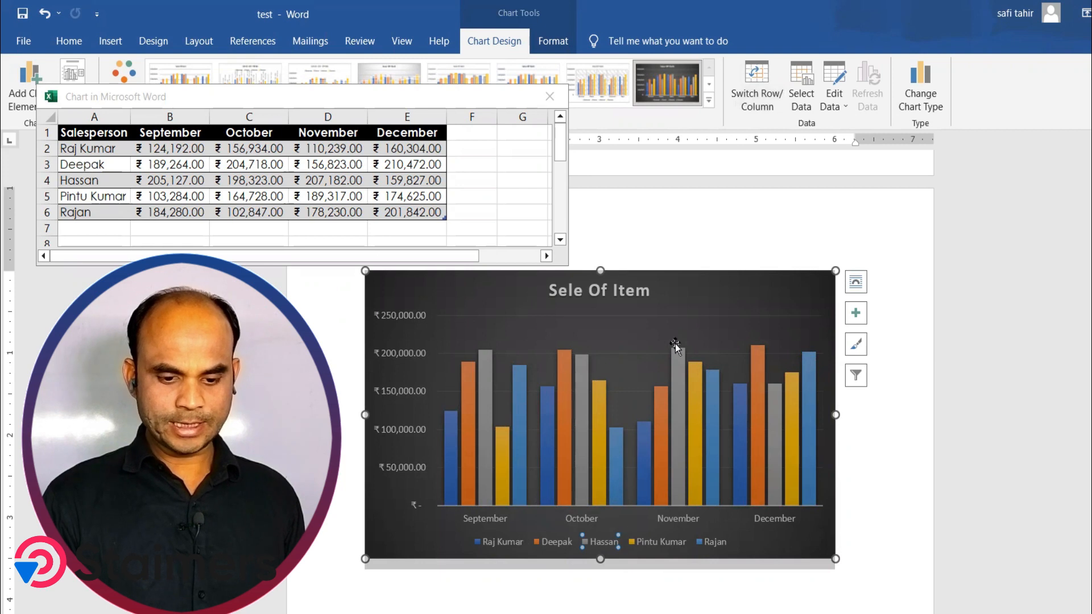
click(755, 86)
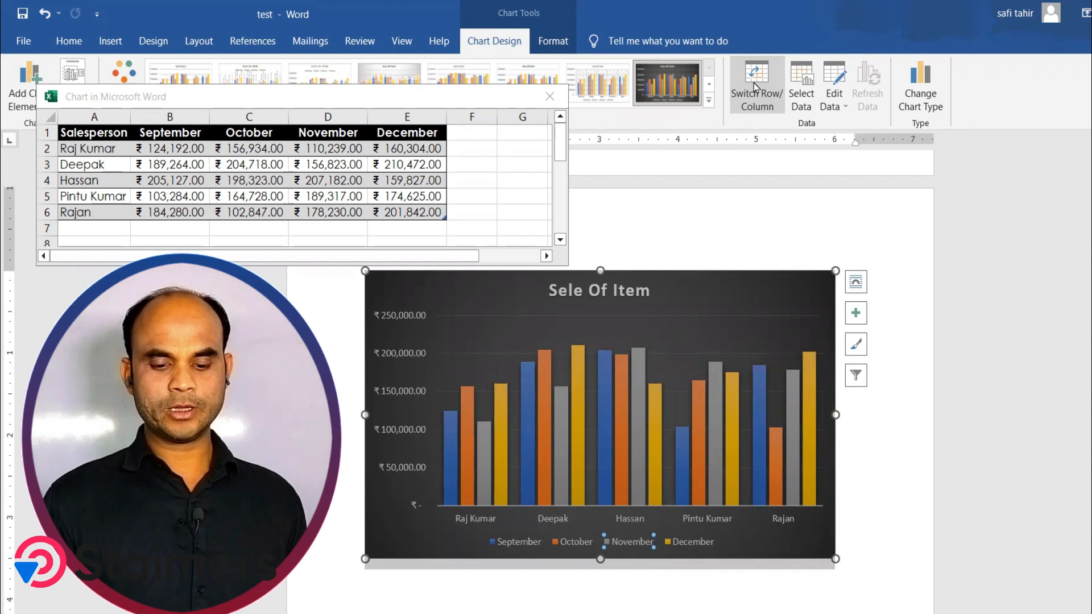
Step: Hide the Deepak and Hassan categories from the chart's horizontal axis in the data source
click(802, 82)
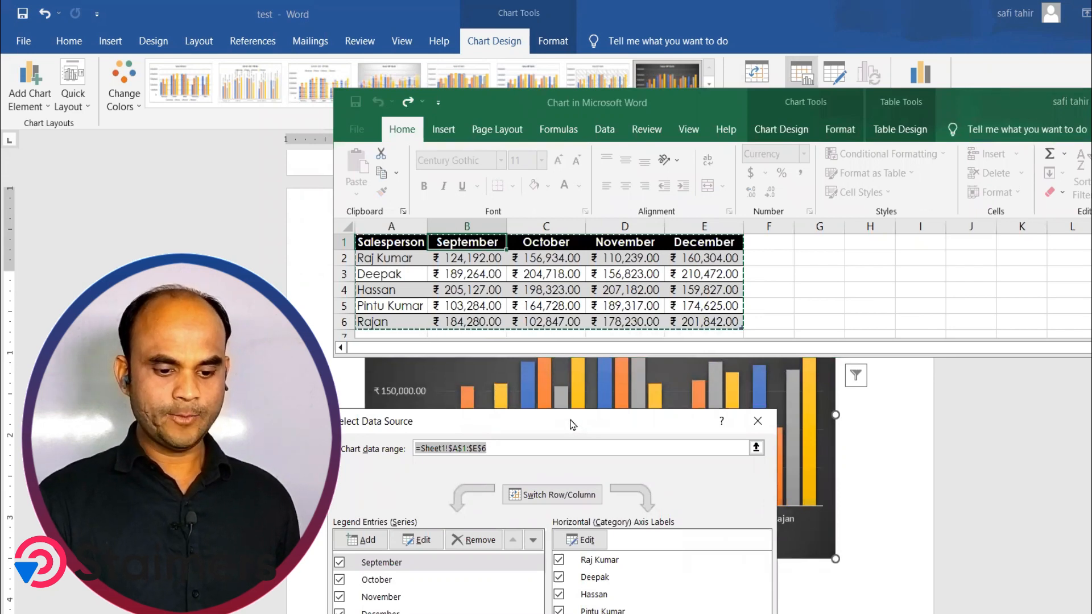
drag(571, 424, 550, 125)
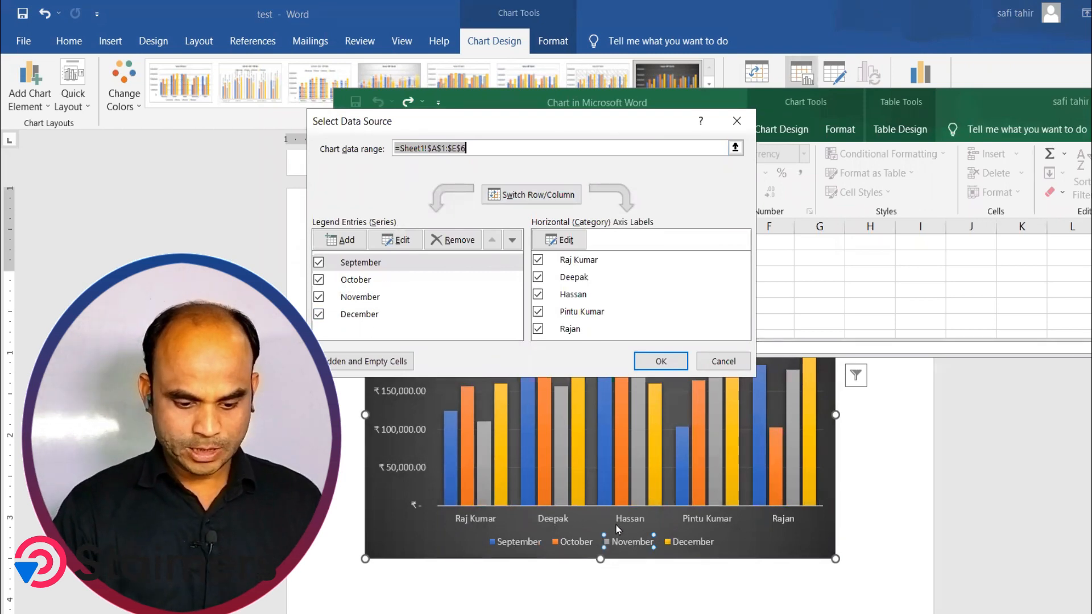
click(537, 294)
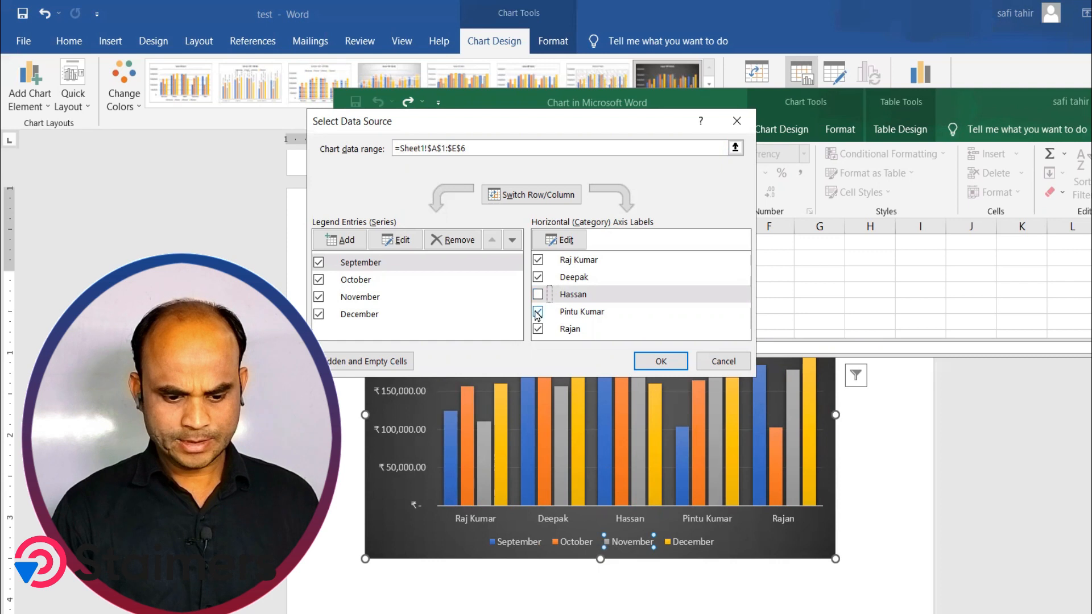
click(538, 277)
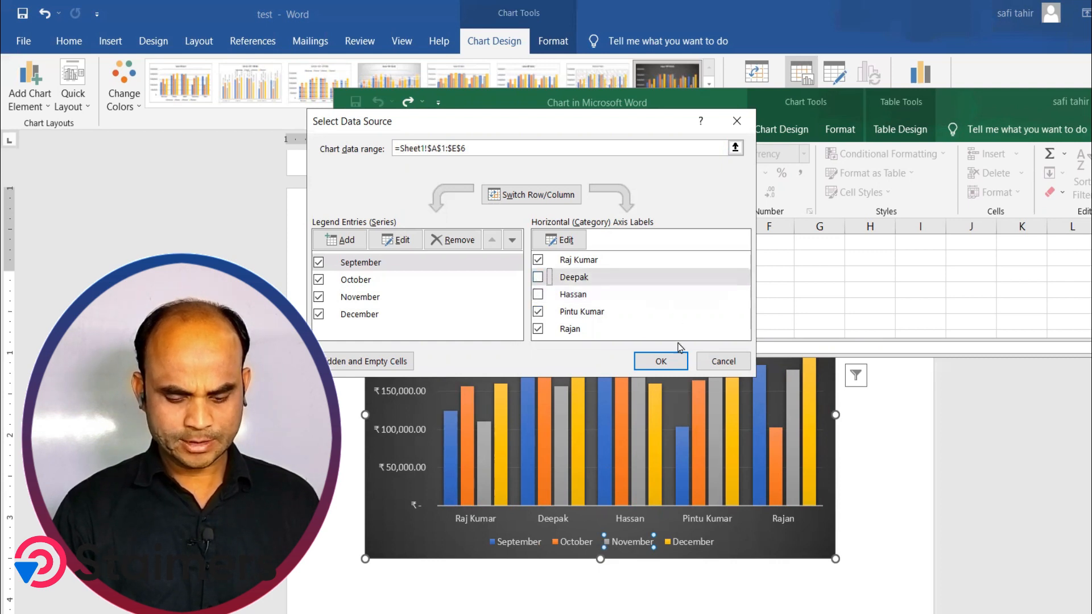
click(664, 361)
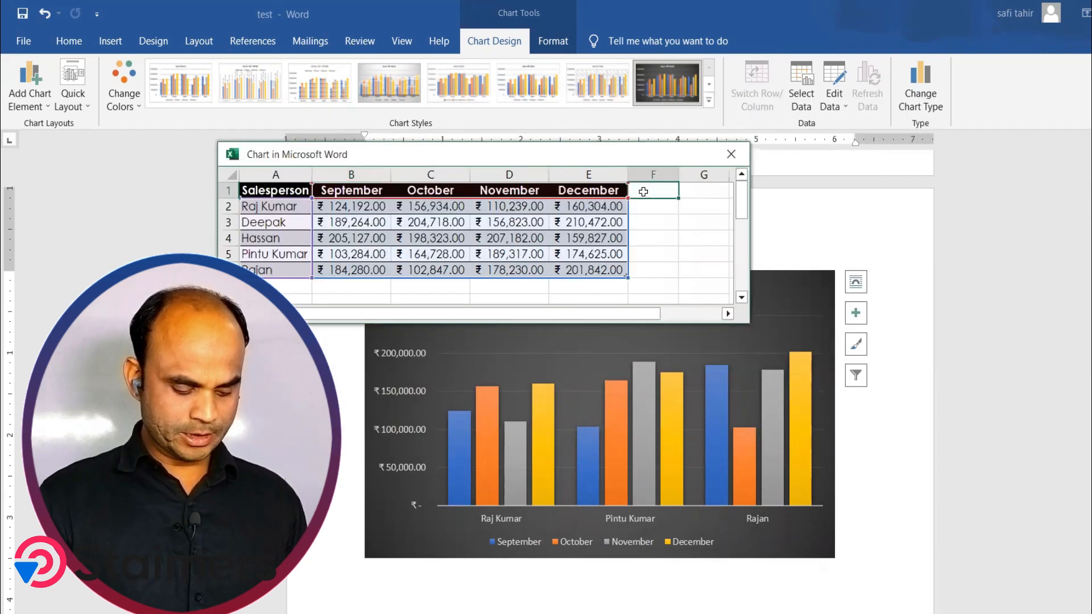
Step: Add a new column header "january" in cell F1 of the chart data
text(january)
key(Return)
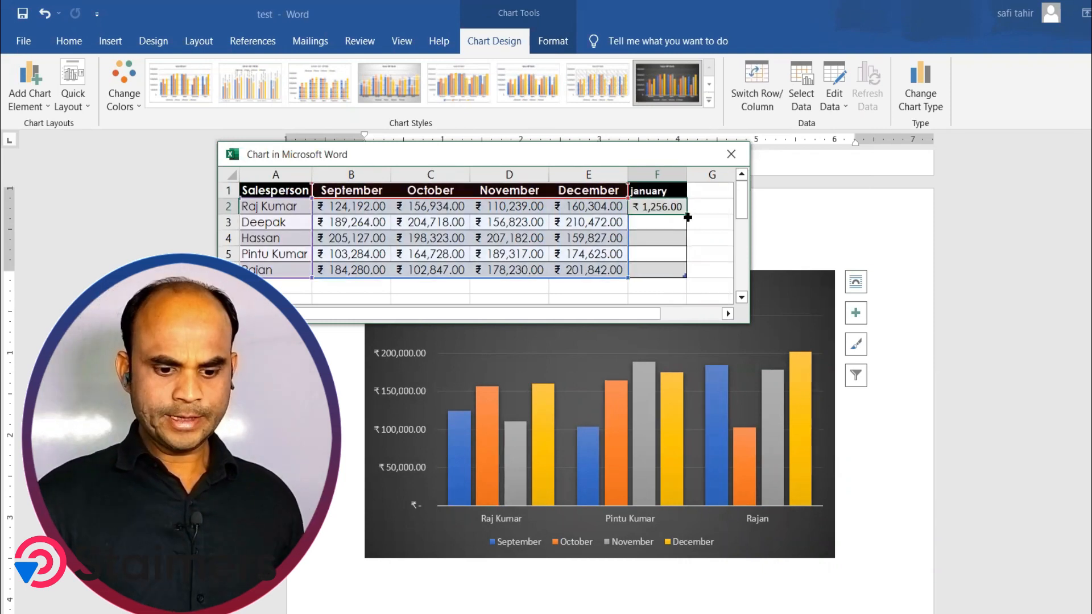
Step: Fill the 1,256.00 value down column F and extend the chart data range to include the january column
drag(688, 215, 685, 279)
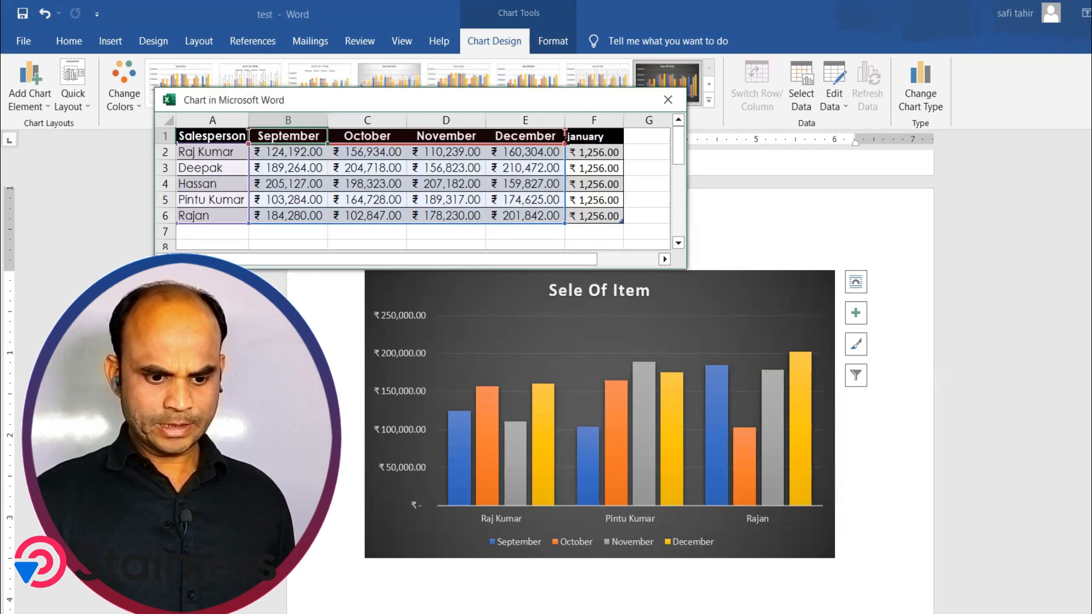
drag(582, 154, 608, 215)
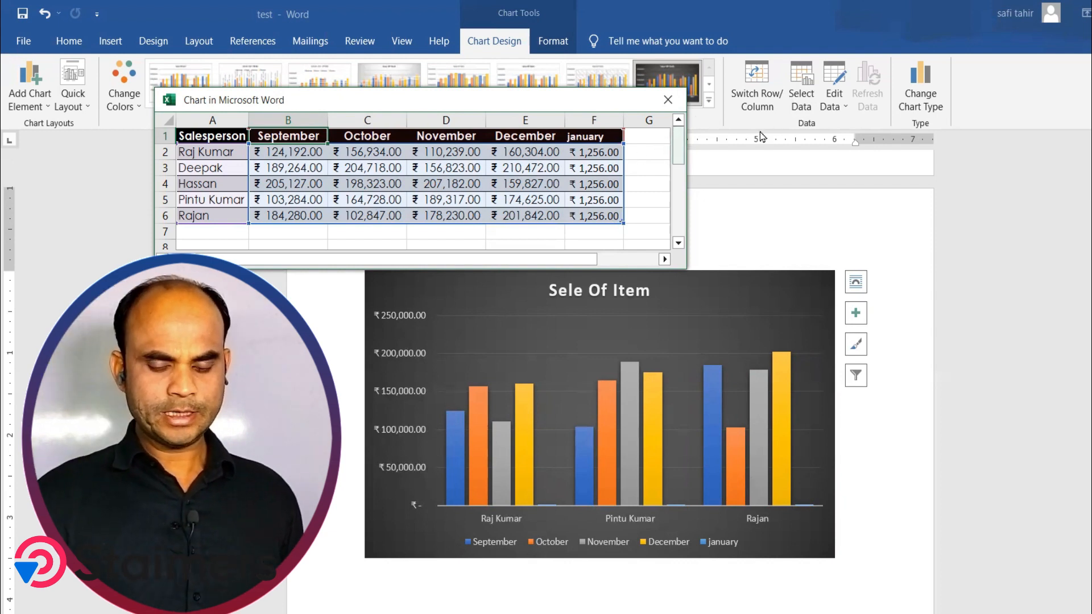
Step: Enter a new salesperson's name in cell A7 of the chart data and close the data sheet
click(194, 235)
text(R)
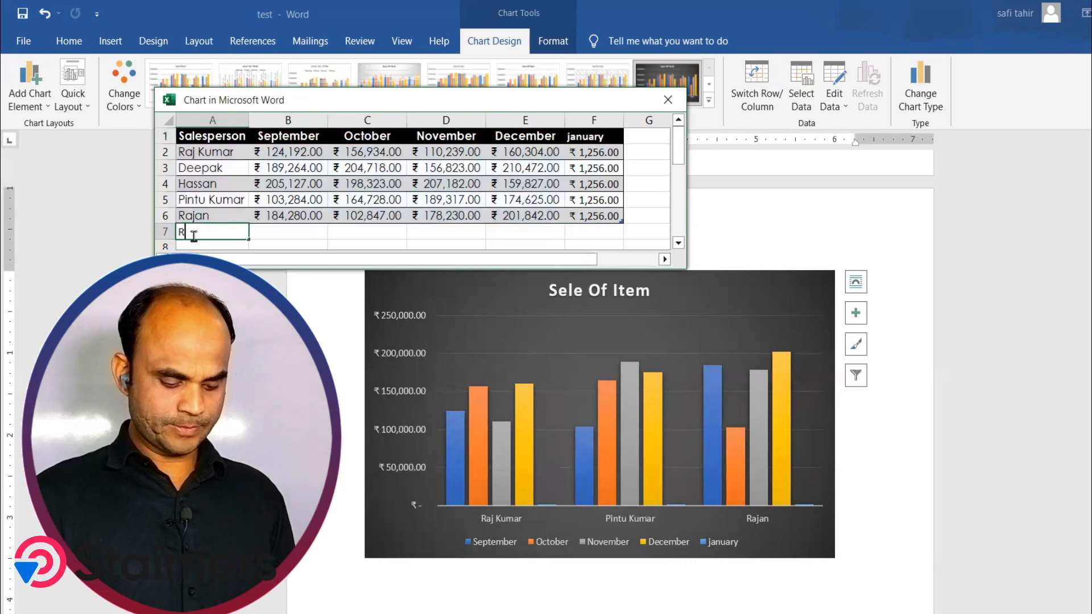
text(akesh)
key(Tab)
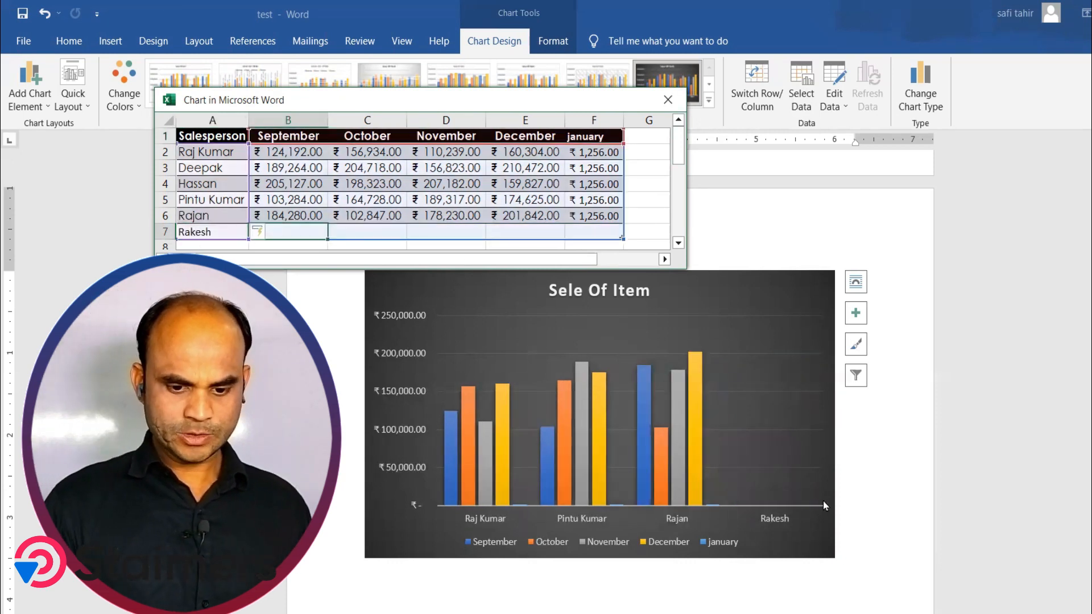
click(668, 99)
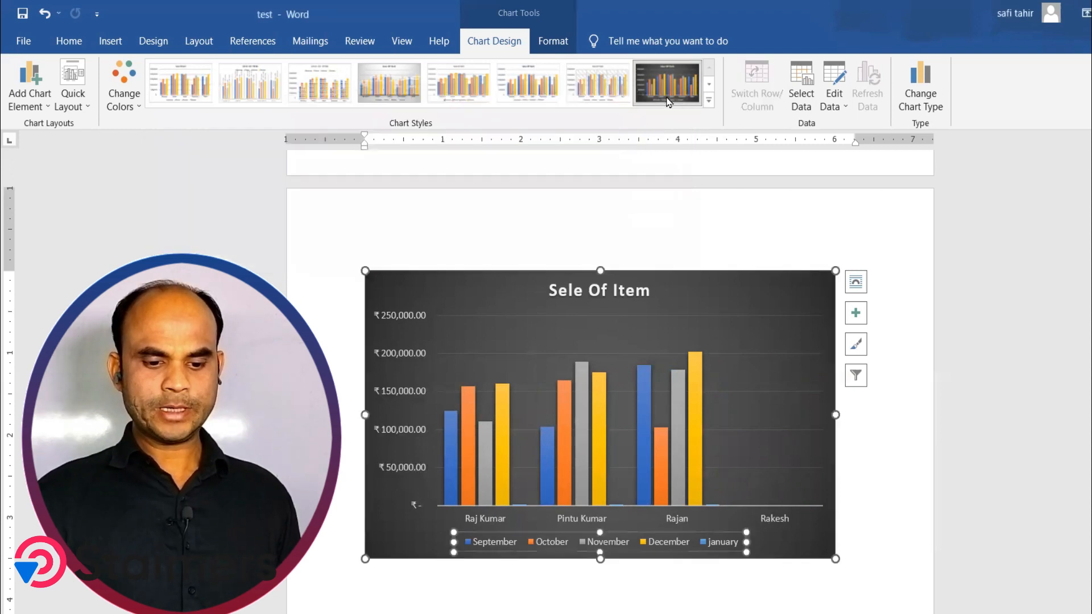
Step: Change the chart type to Pie and apply the light pie style with percentage labels
click(920, 90)
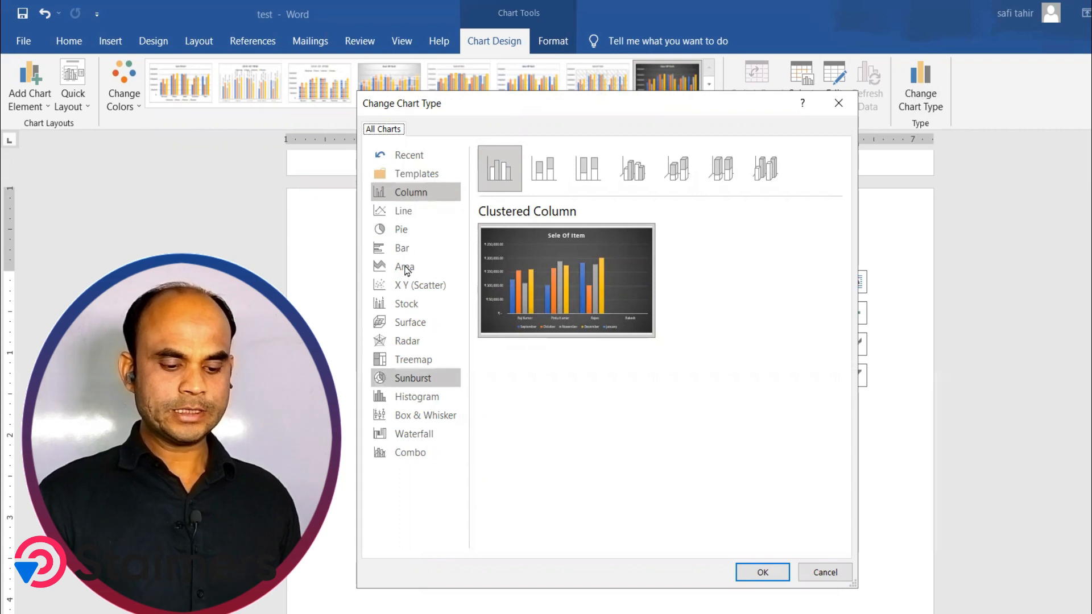
click(414, 218)
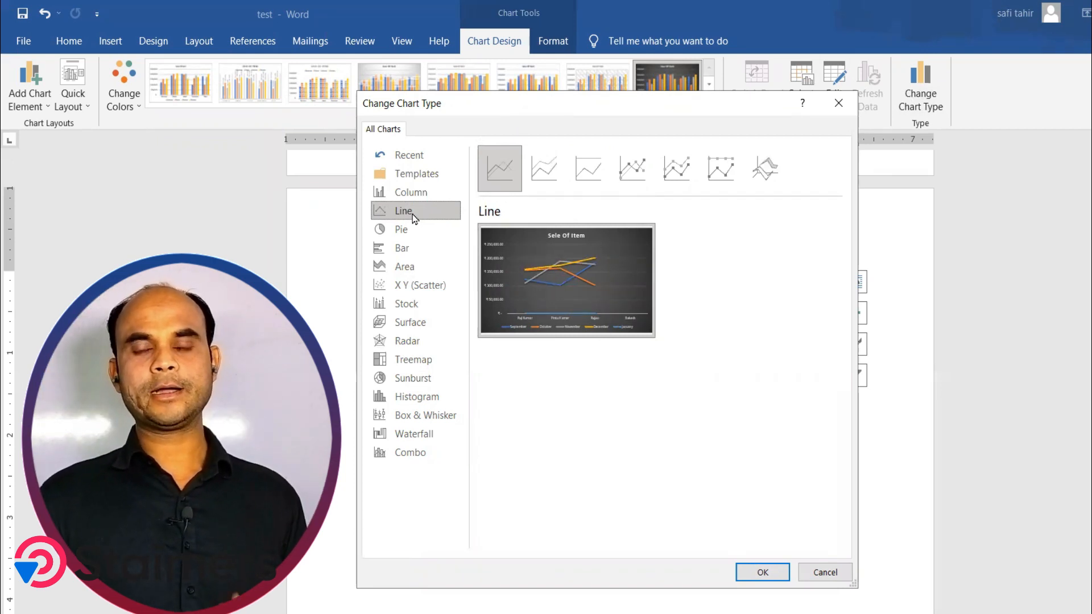
mouse_move(570, 282)
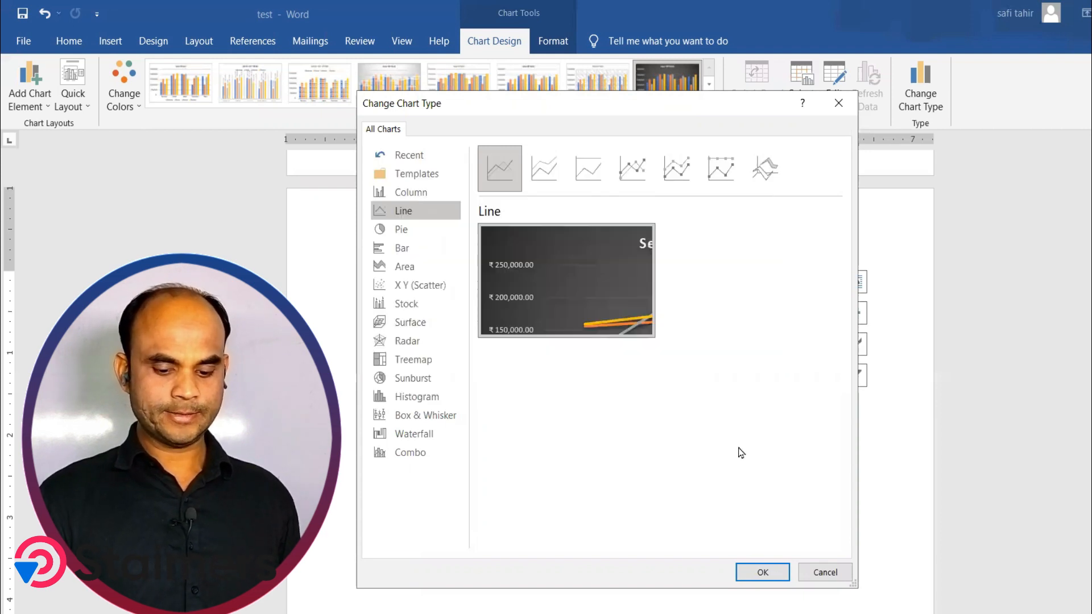
click(413, 236)
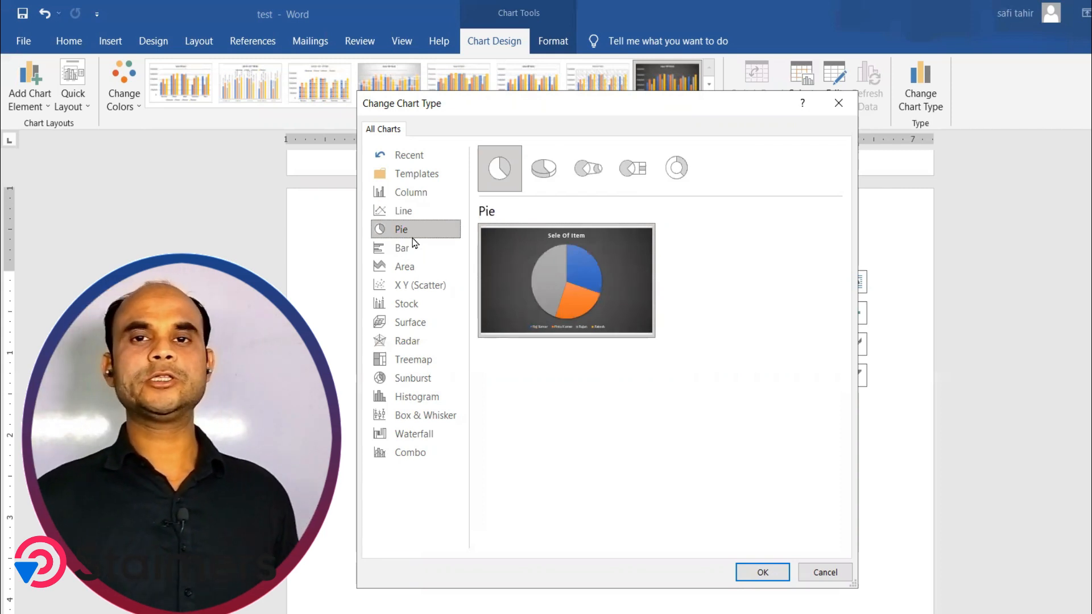
mouse_move(573, 270)
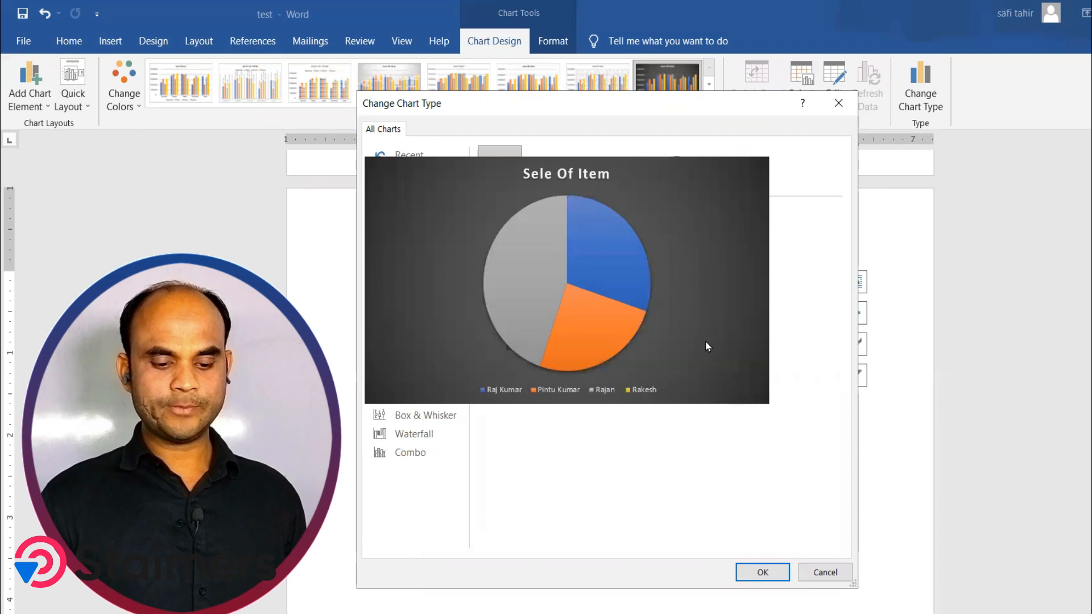
click(762, 572)
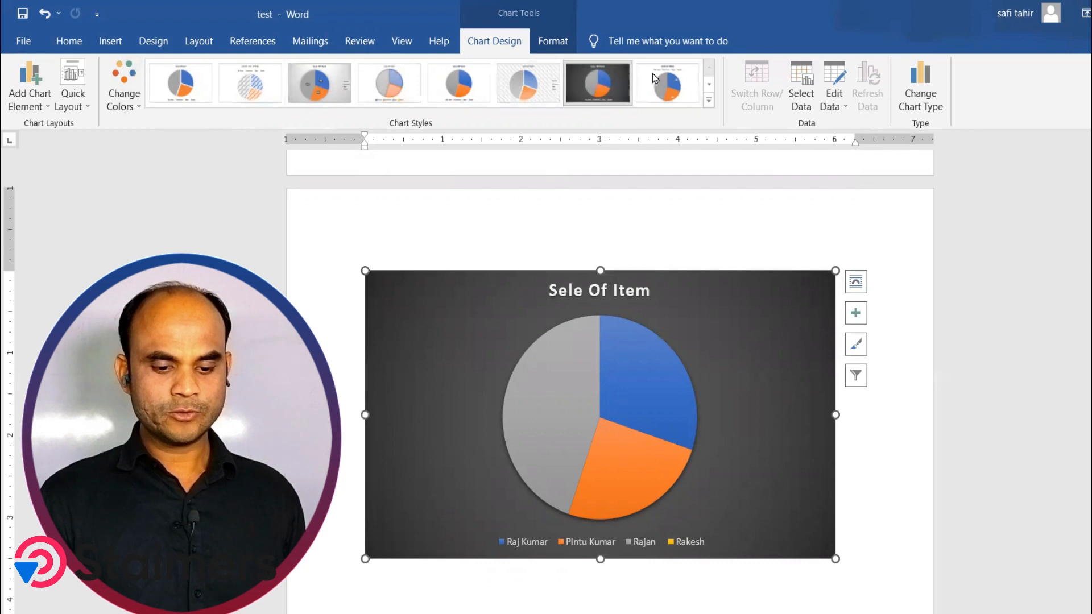
click(663, 89)
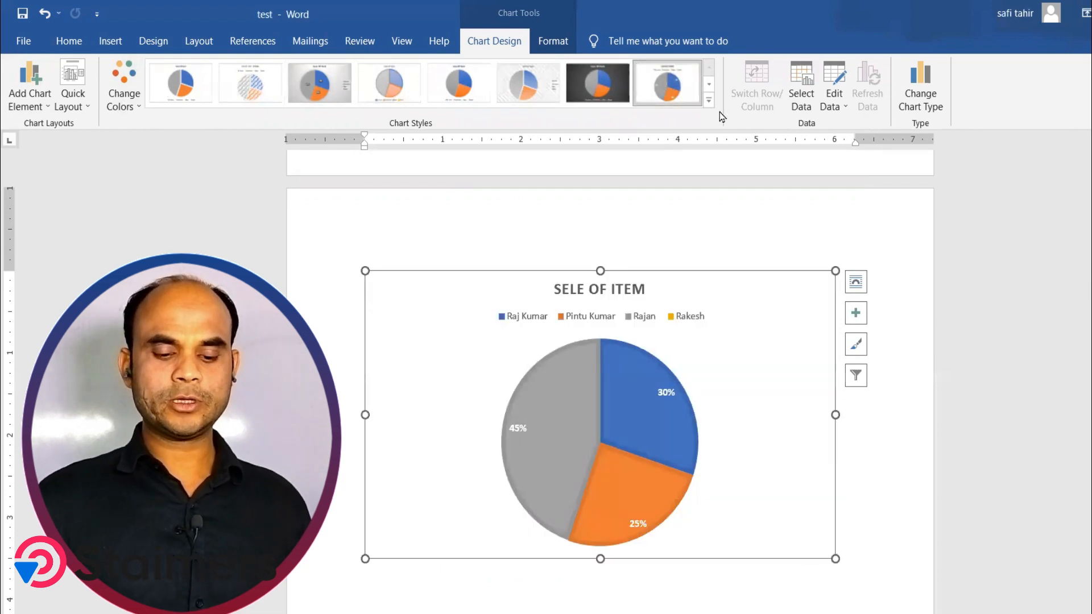
Step: Change the chart type to Clustered Bar
click(916, 105)
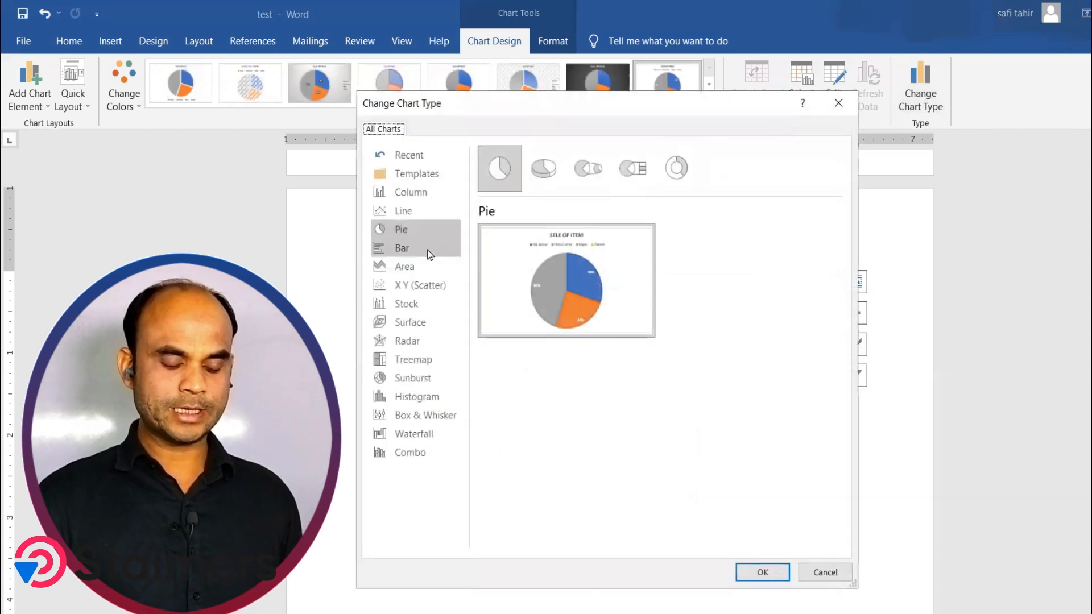
click(429, 253)
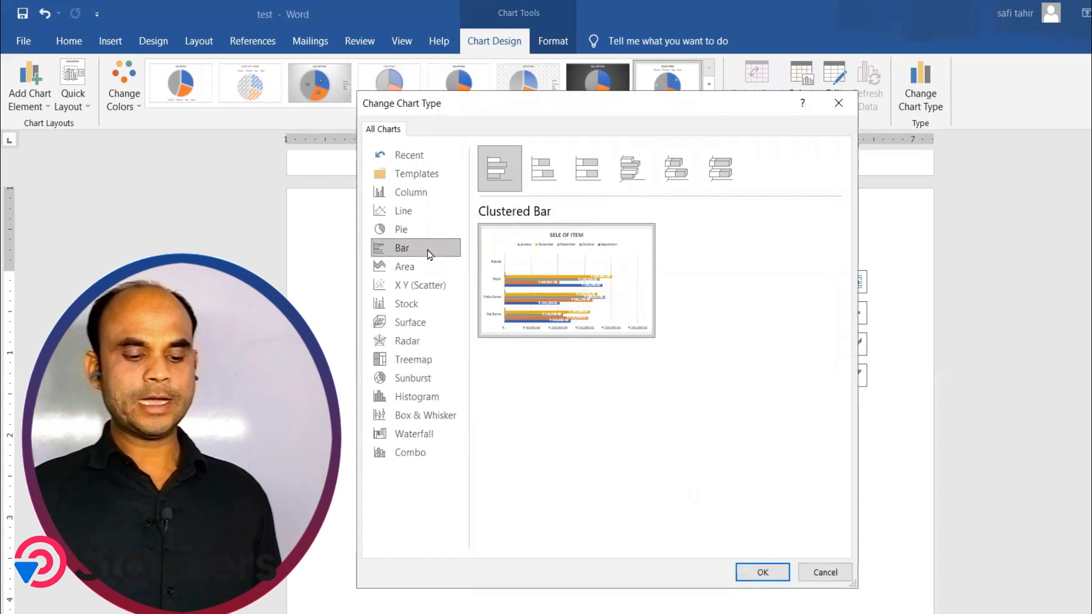
click(765, 571)
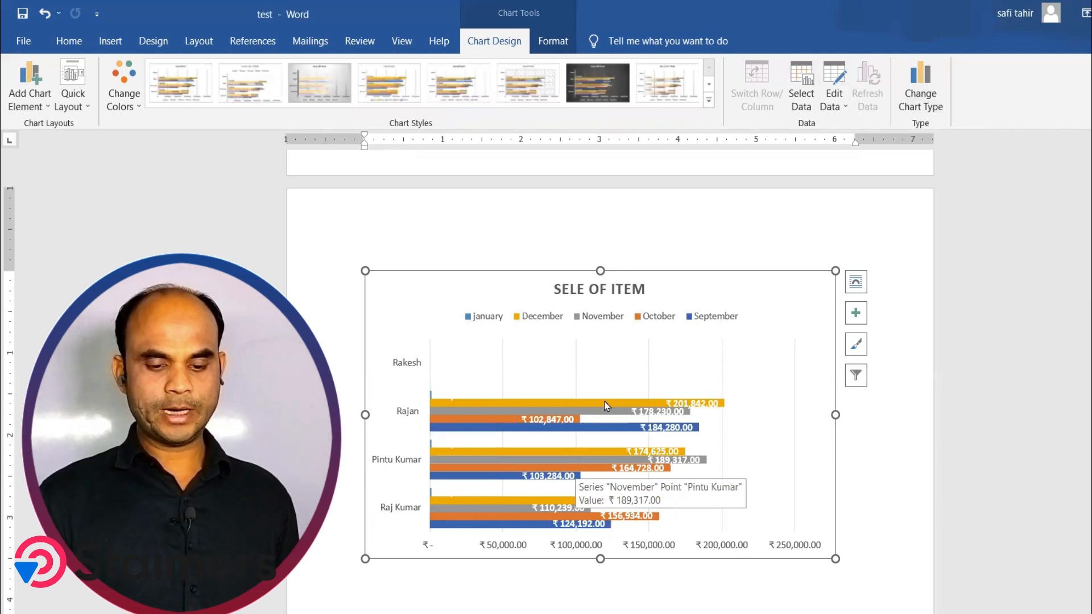
Step: Change the chart type to Area
click(924, 97)
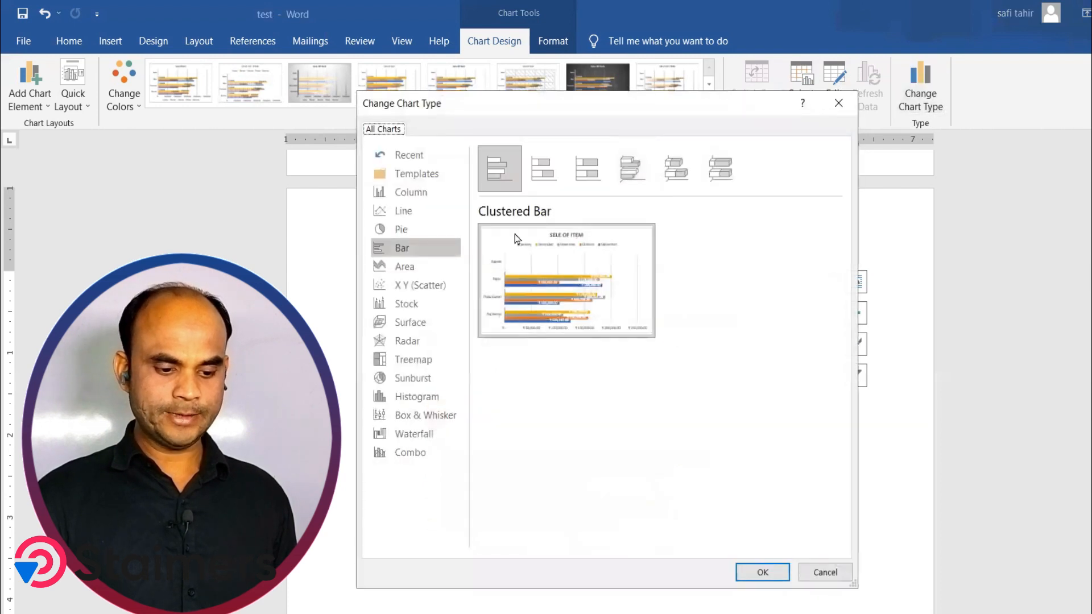
click(423, 268)
click(762, 572)
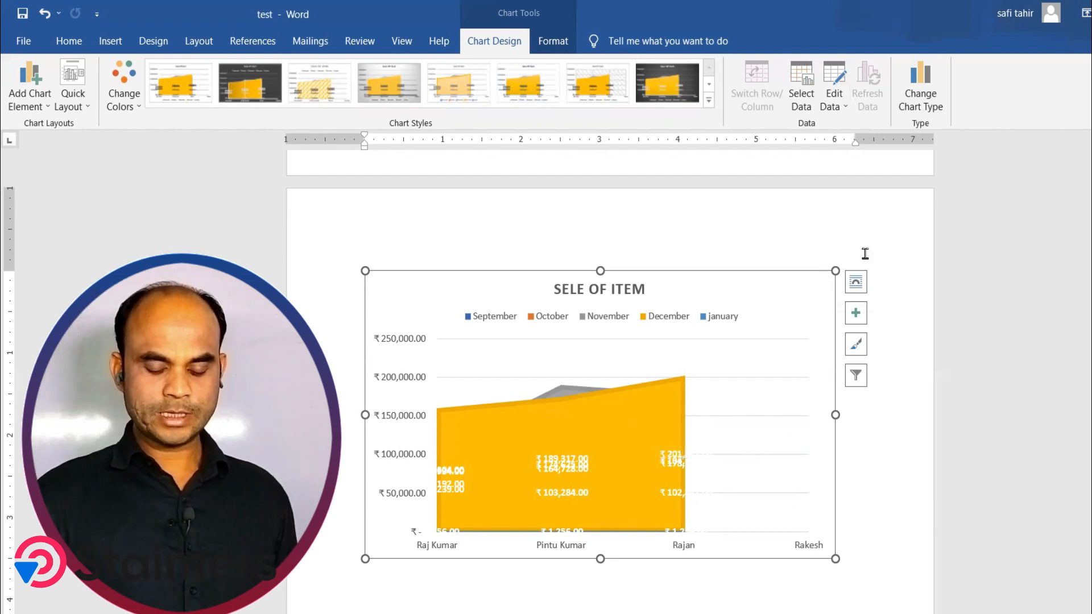
Step: Change the chart type to X Y Scatter and apply the dark chart style
click(920, 80)
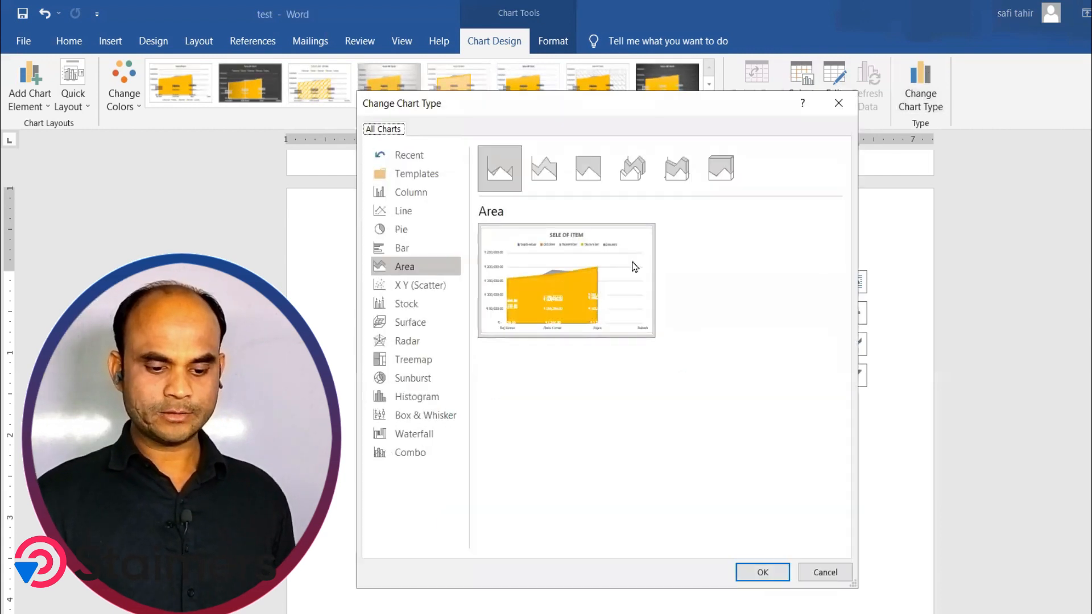
click(421, 287)
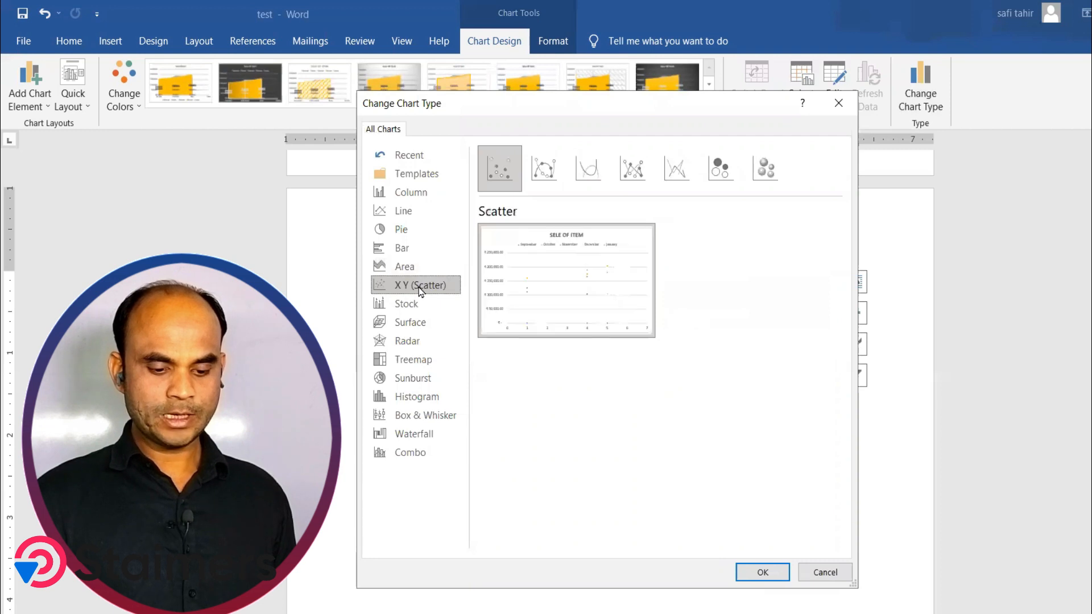
click(763, 569)
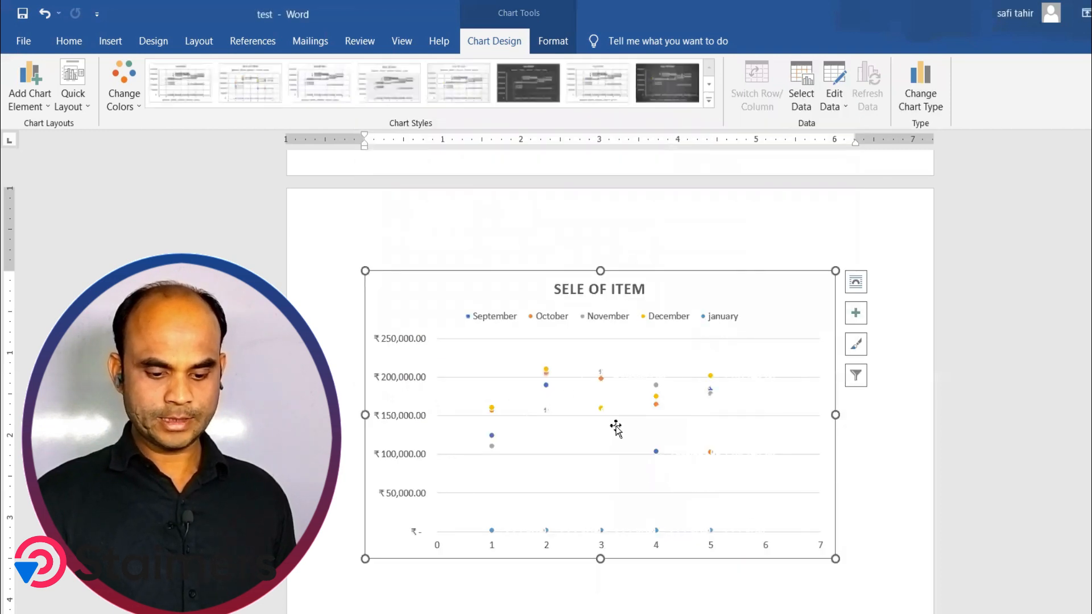
click(668, 87)
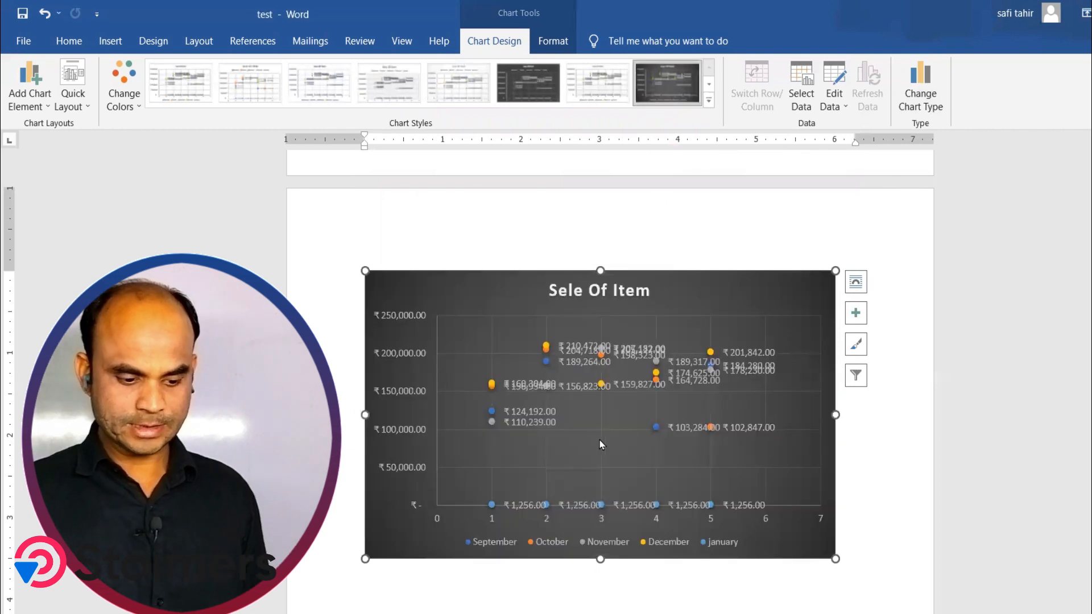
click(930, 113)
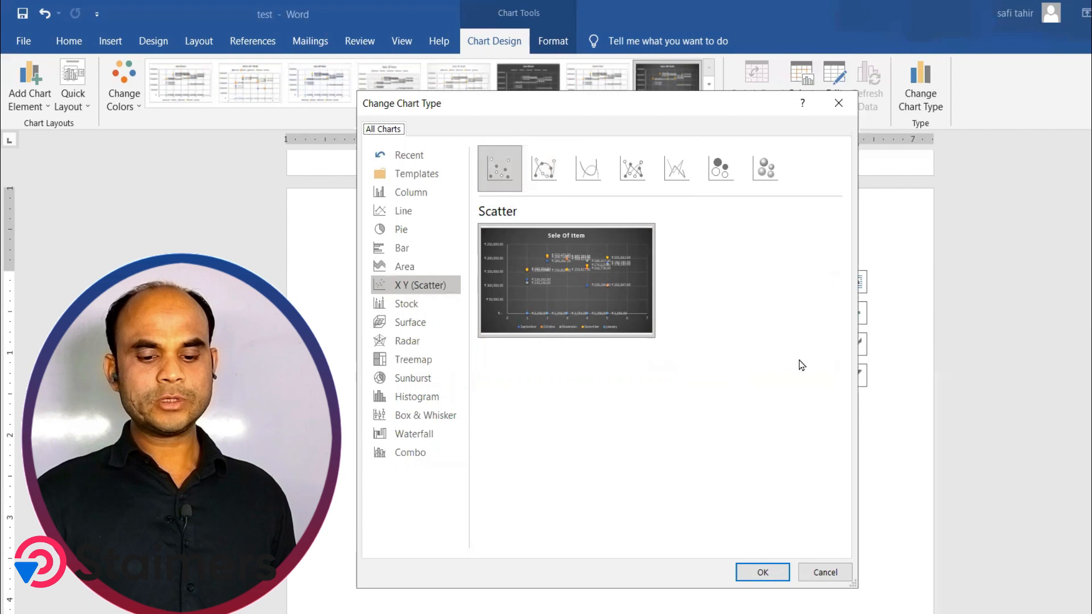
click(834, 571)
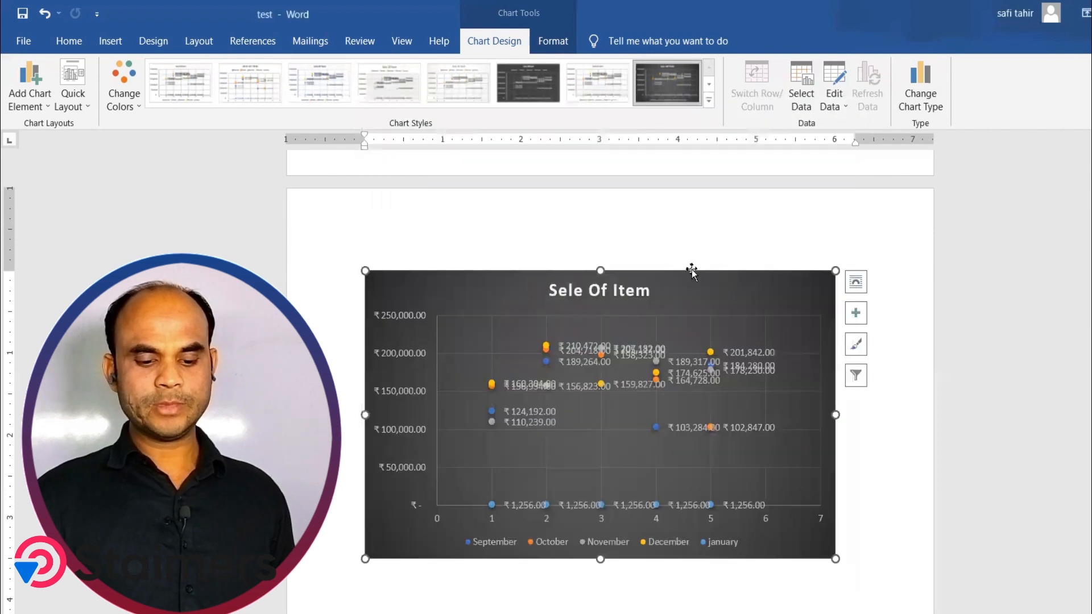